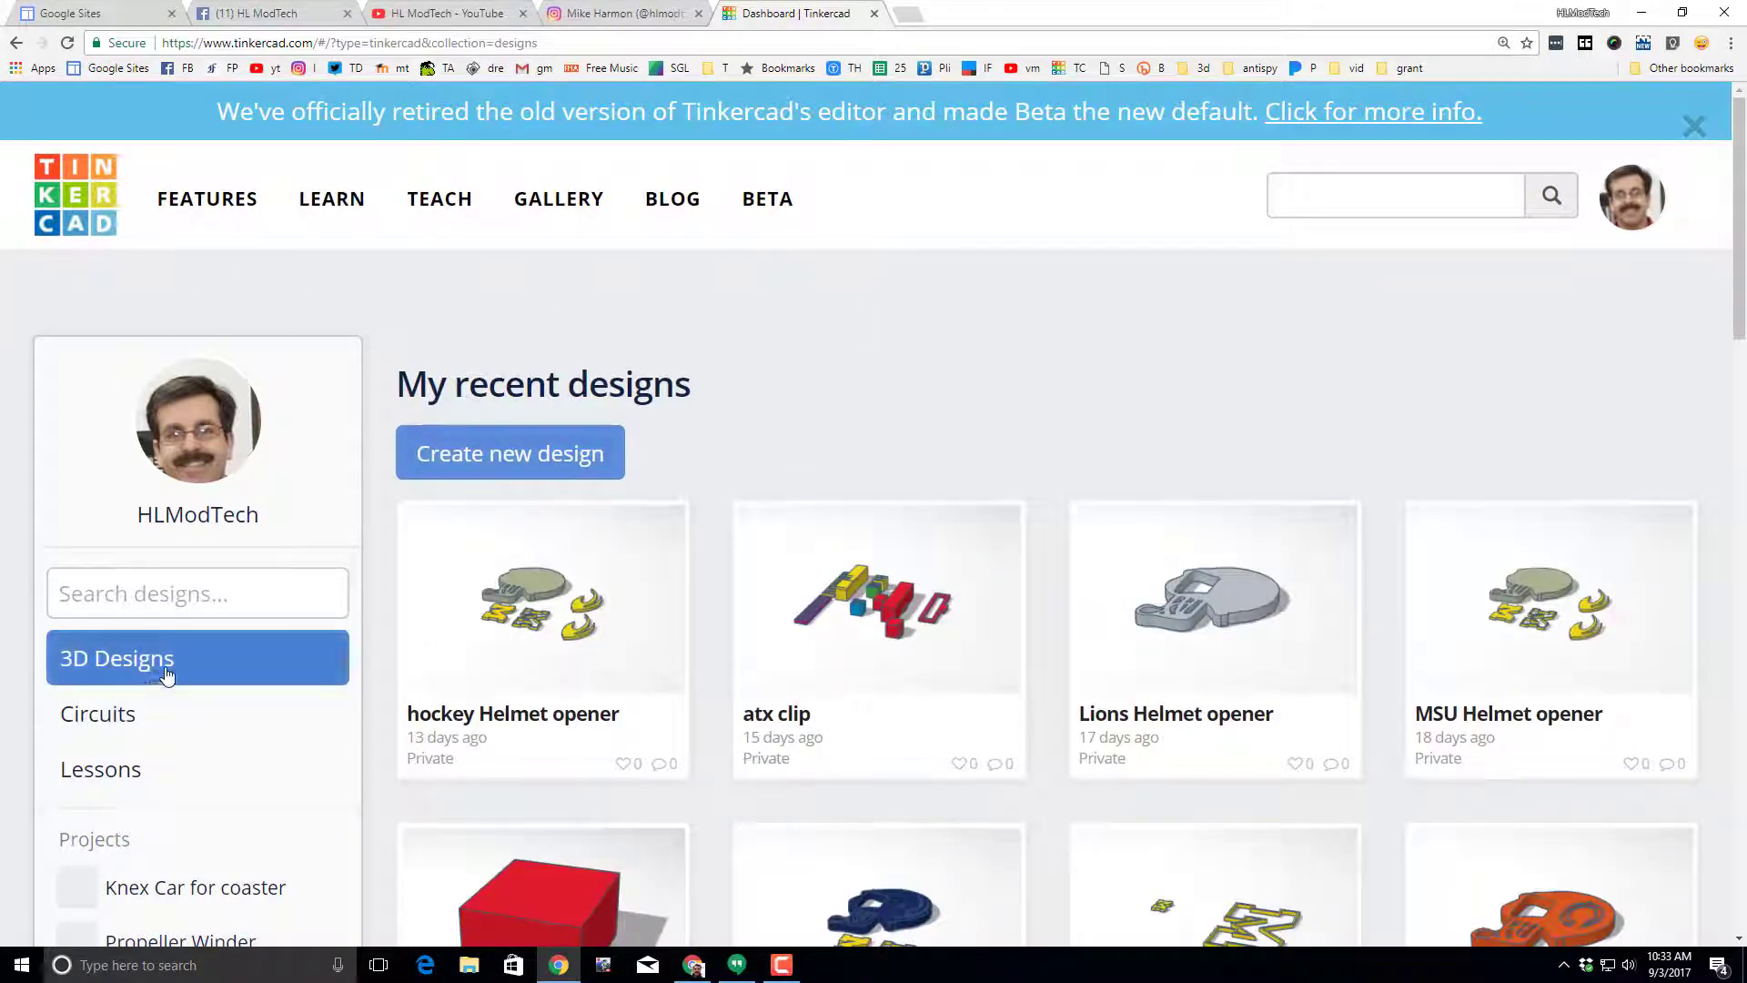
- Switch the dashboard to the Circuits list, then preview circuit 1 and close the preview
click(91, 717)
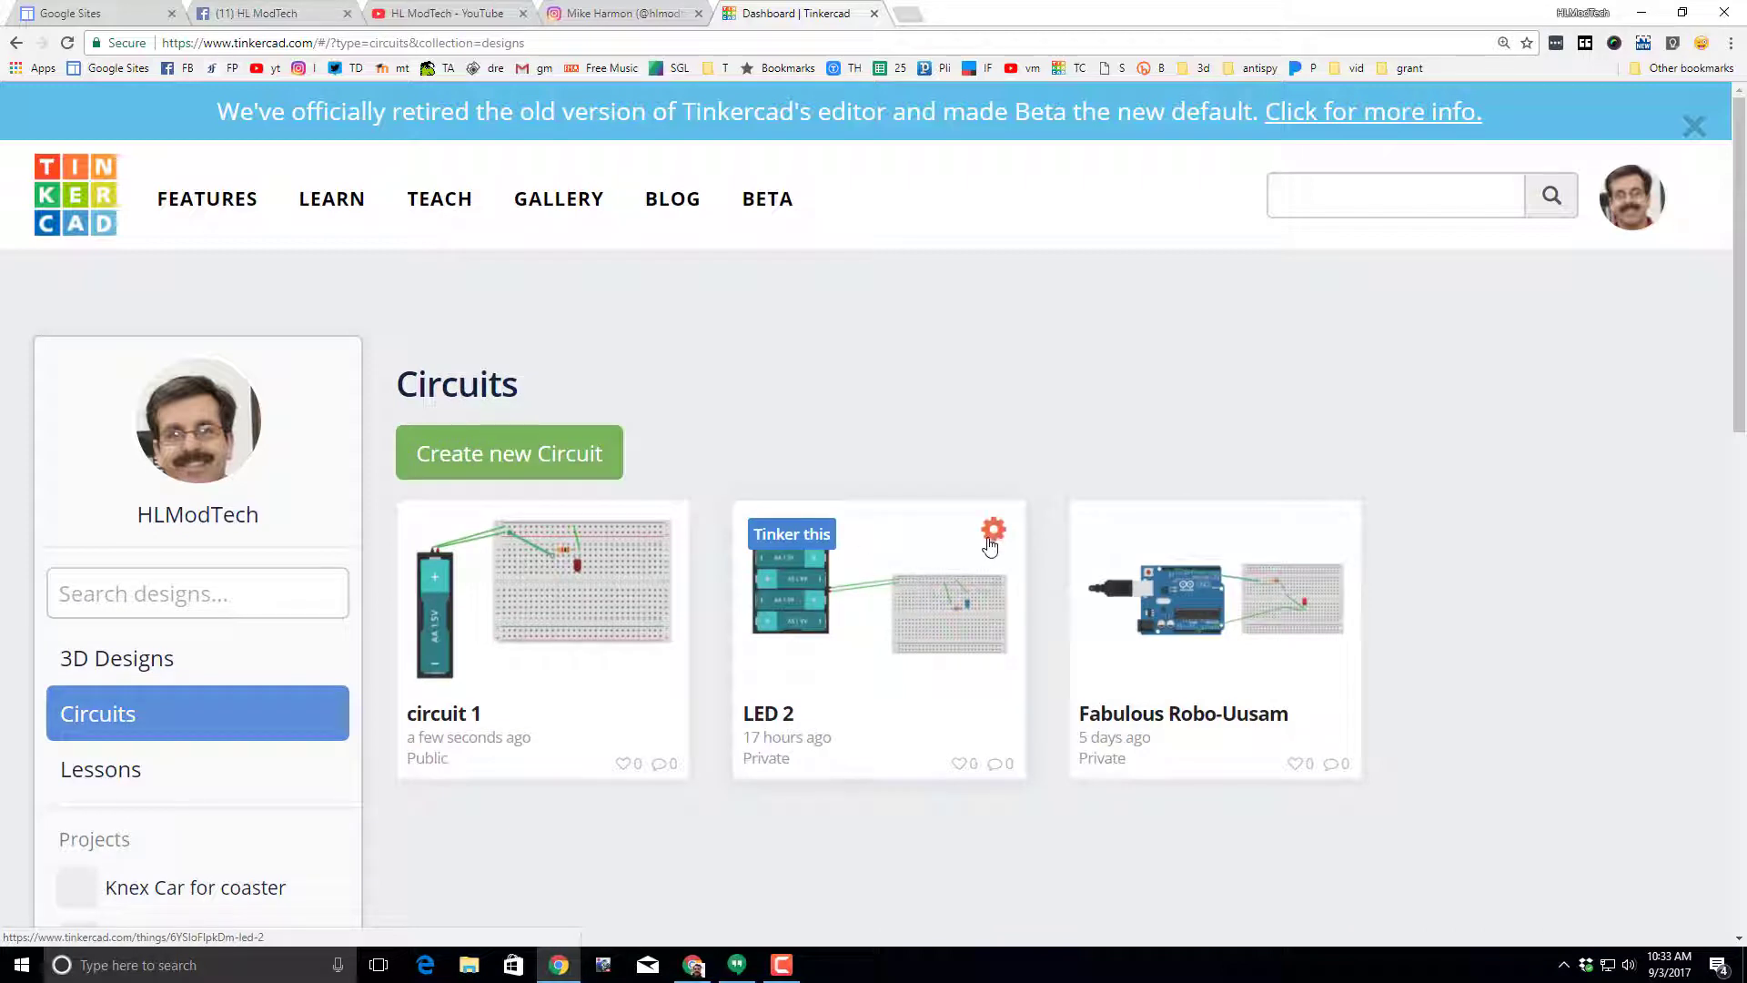
click(574, 683)
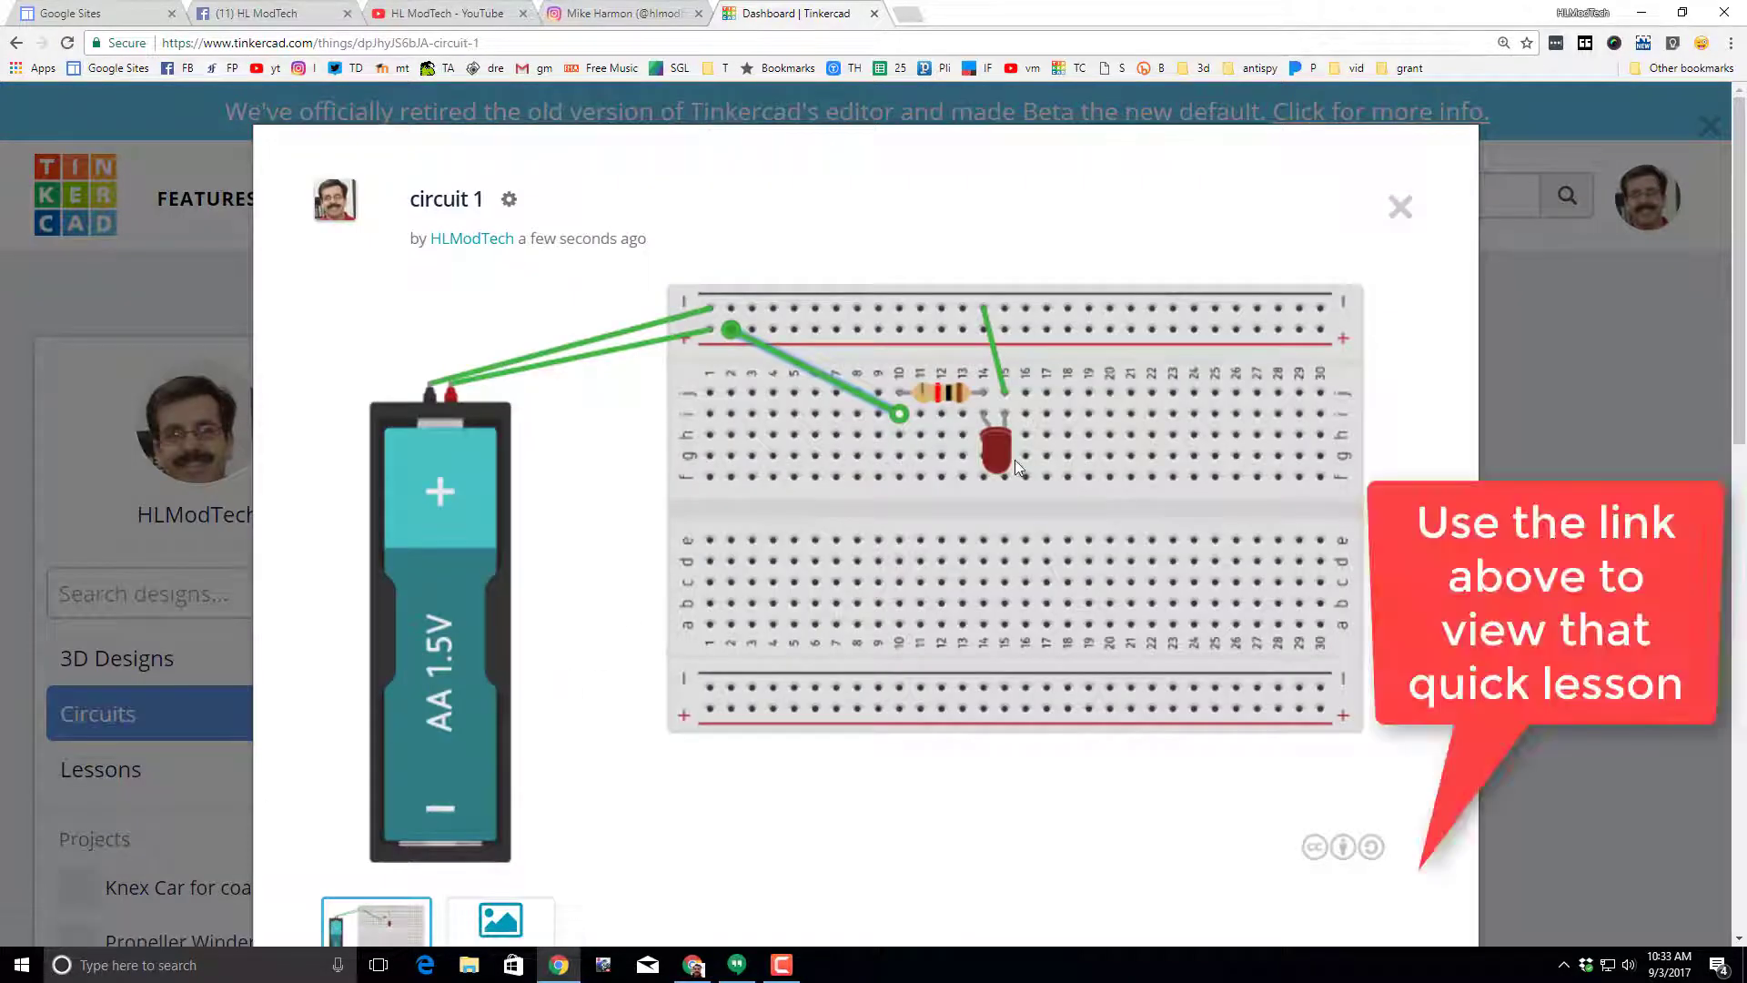
click(1400, 208)
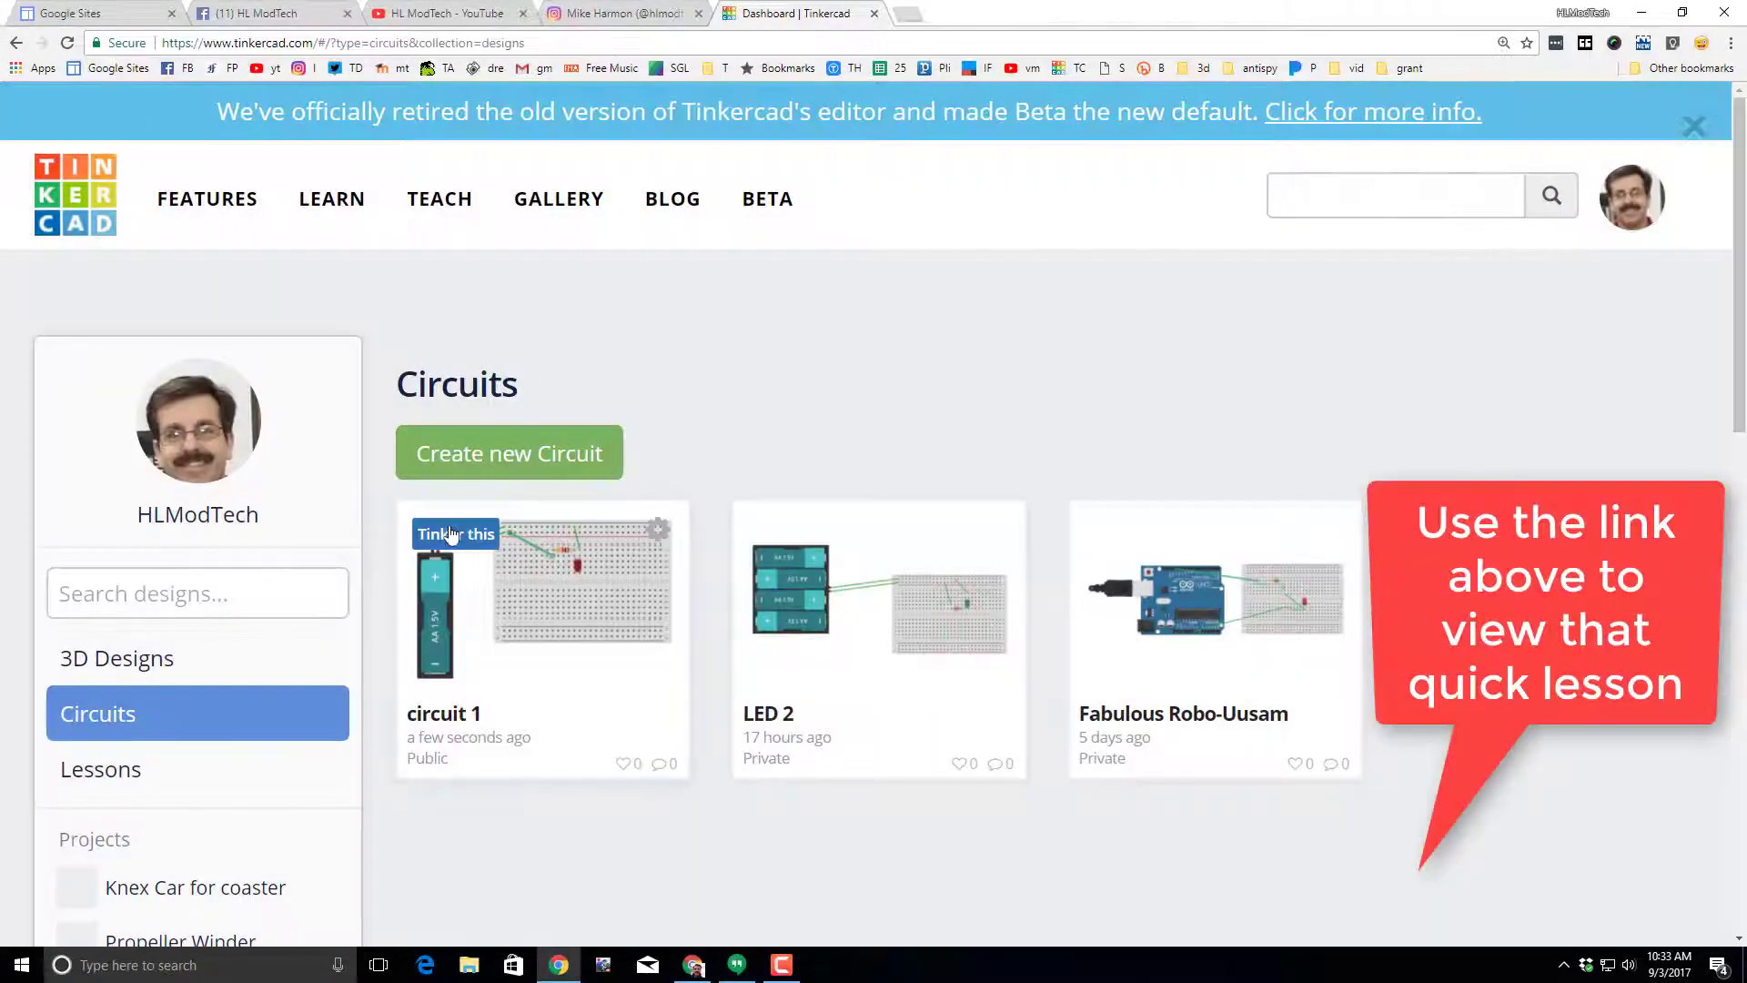
- Open circuit 1 in the editor and start its simulation
click(452, 532)
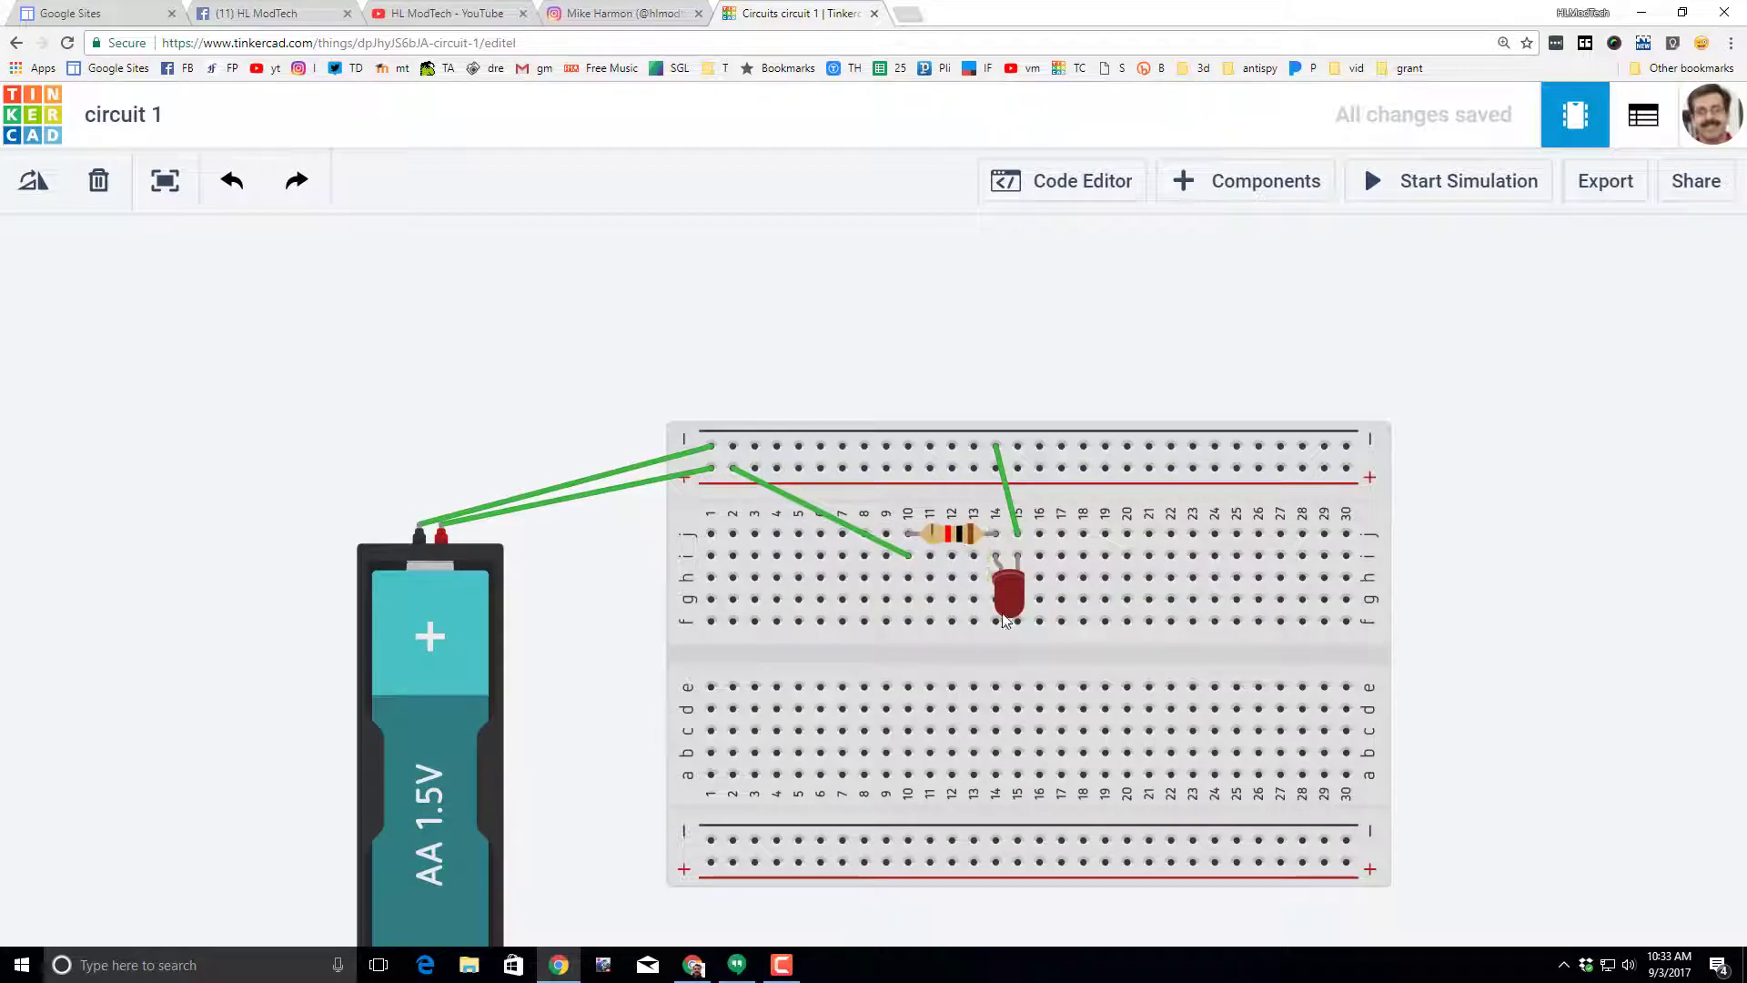
click(1373, 182)
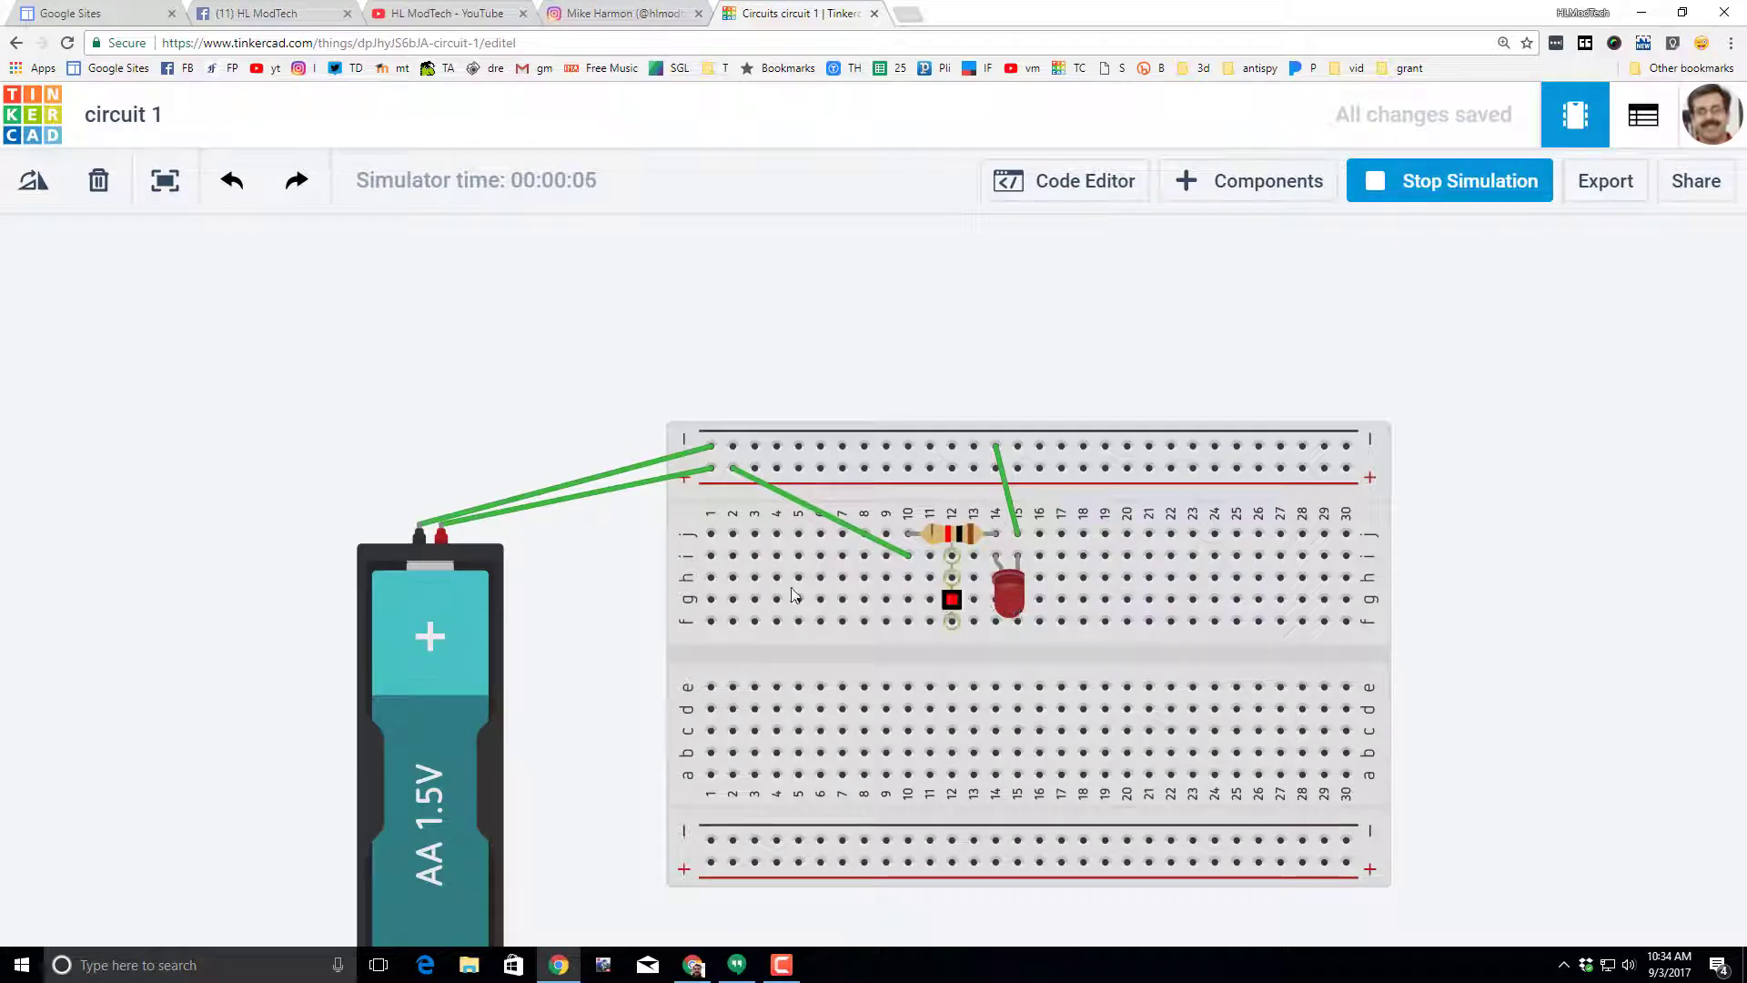
- Change the battery pack from 2 to 3 AA batteries, testing it with a short simulation run
click(472, 597)
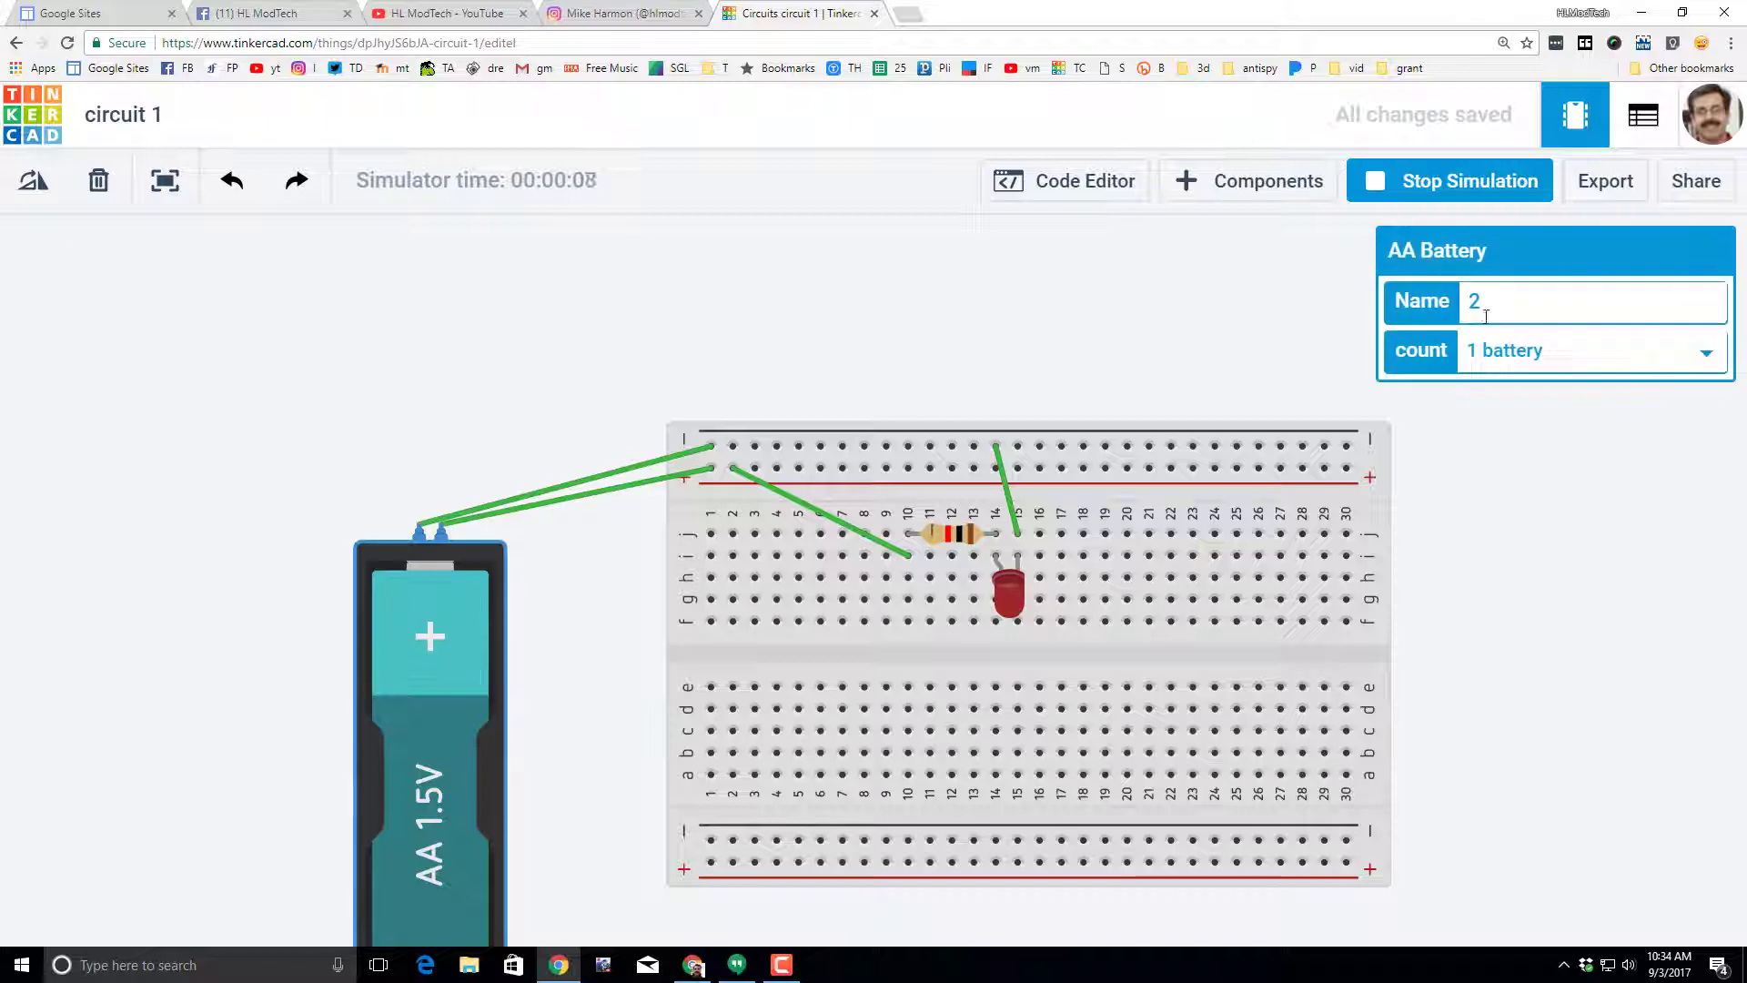
click(1537, 355)
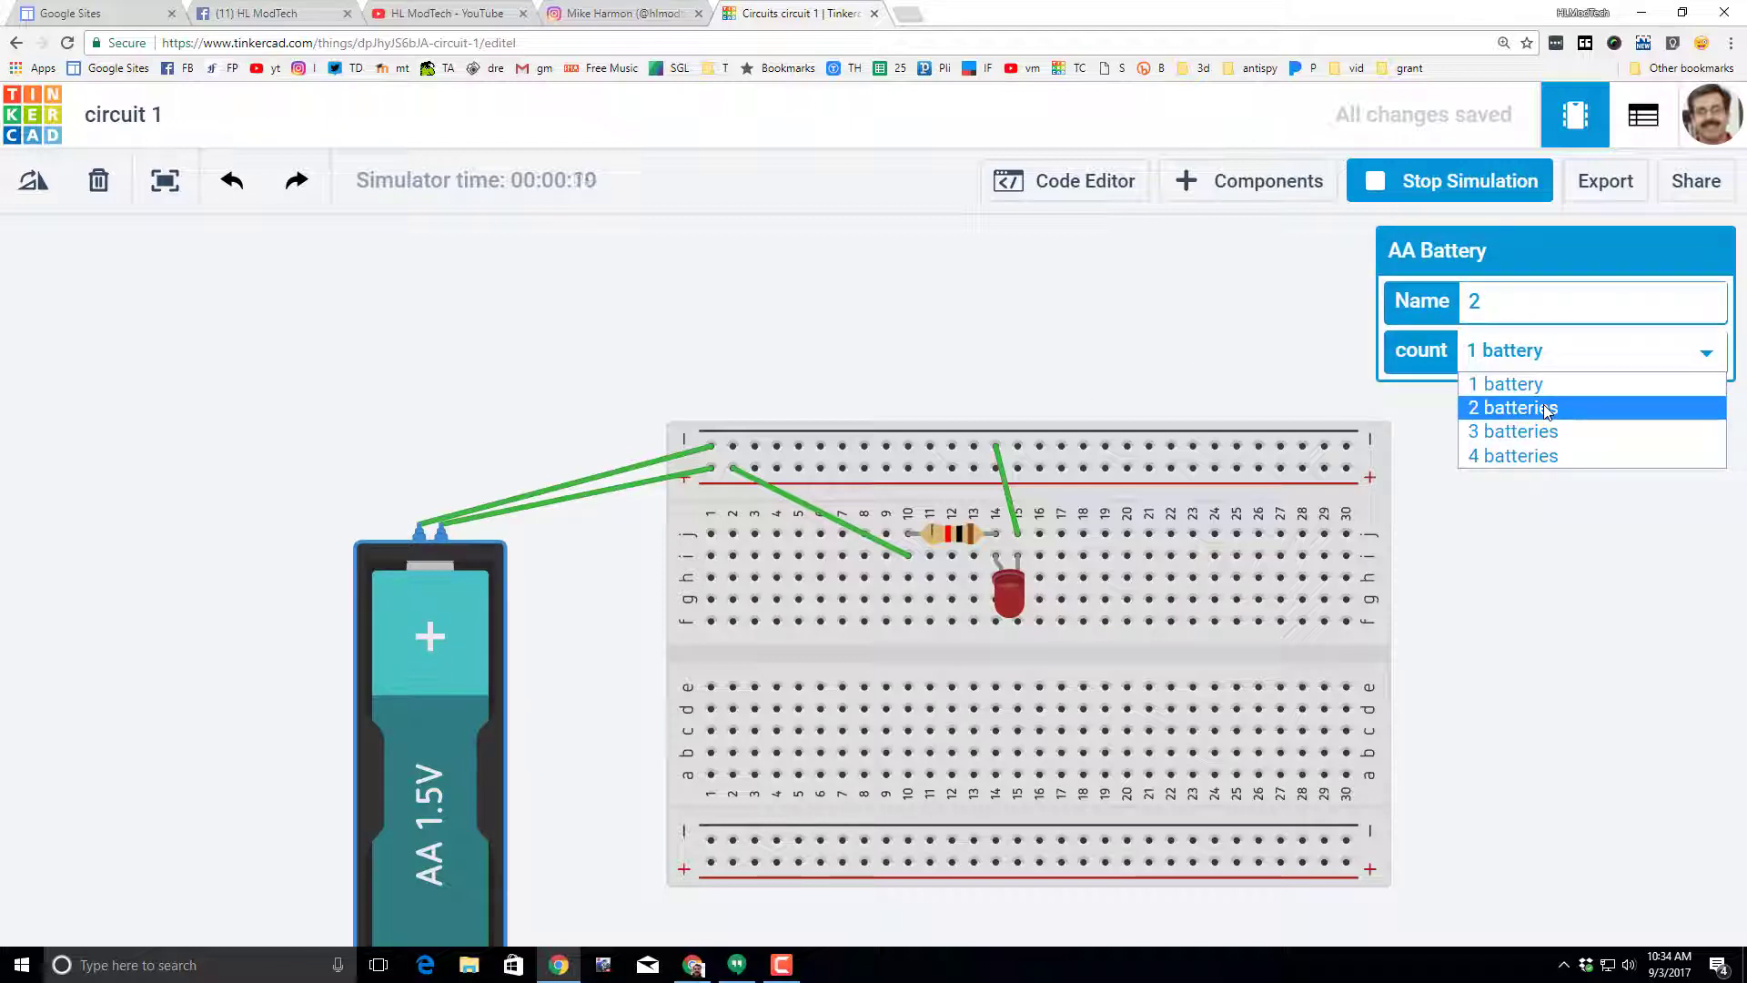
click(1546, 411)
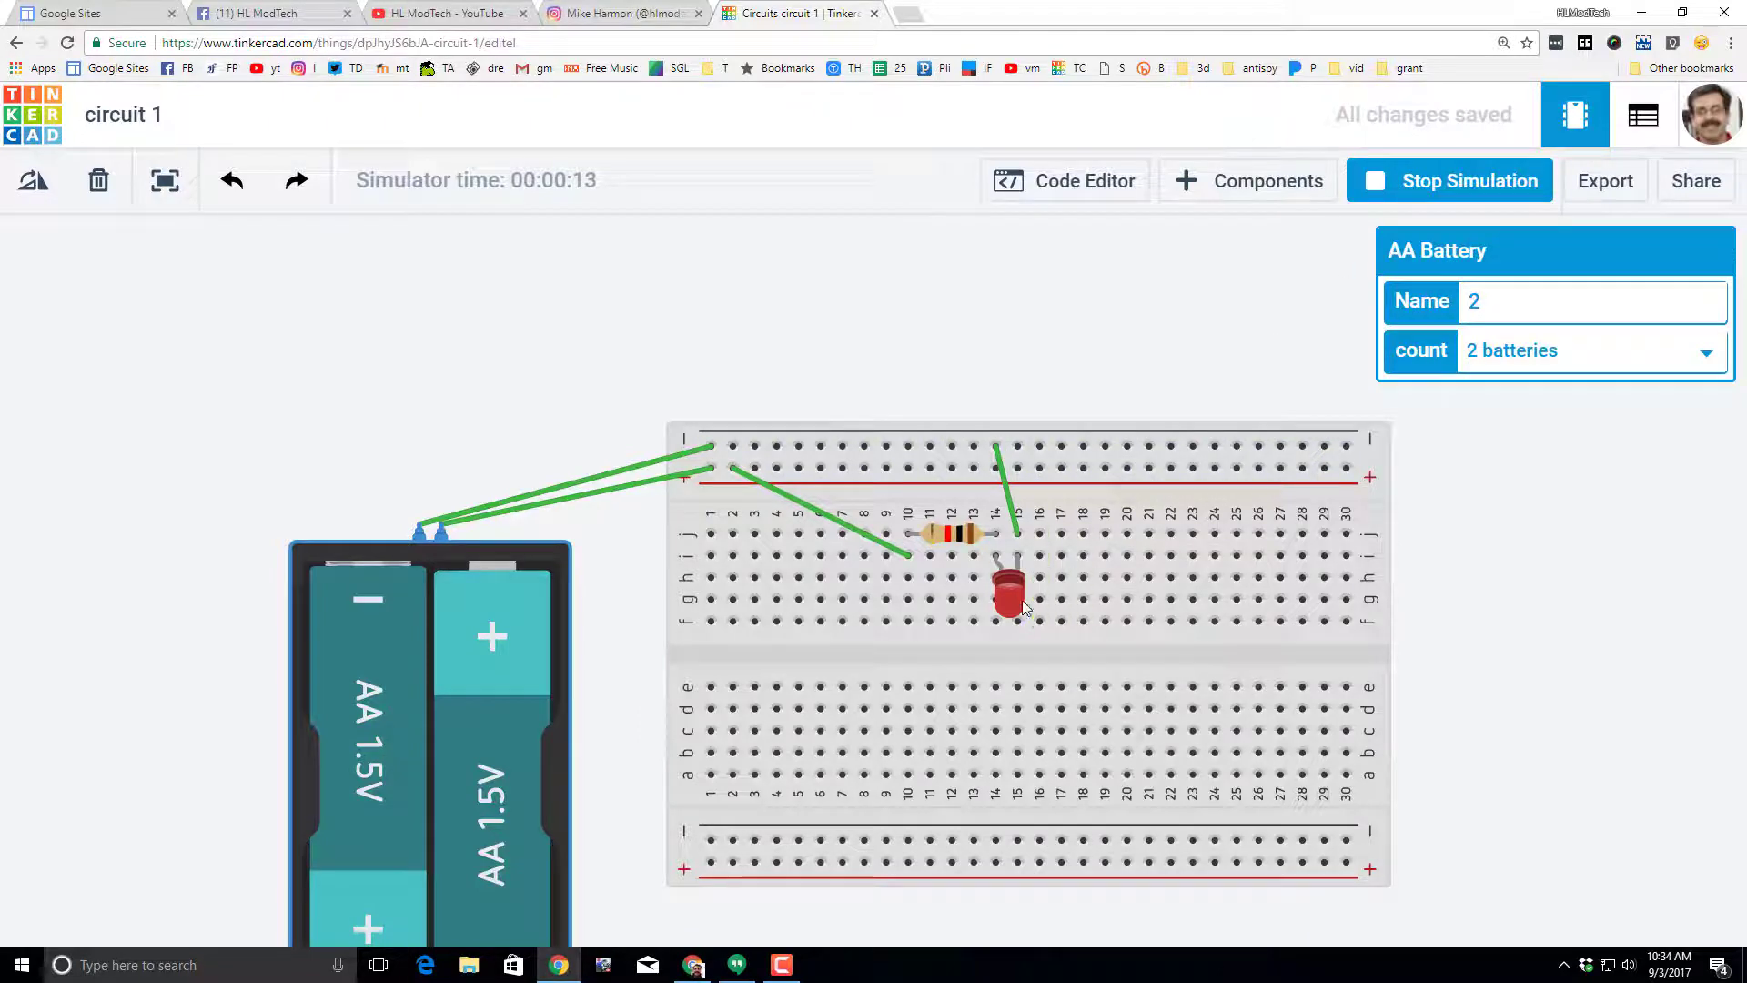
click(1406, 185)
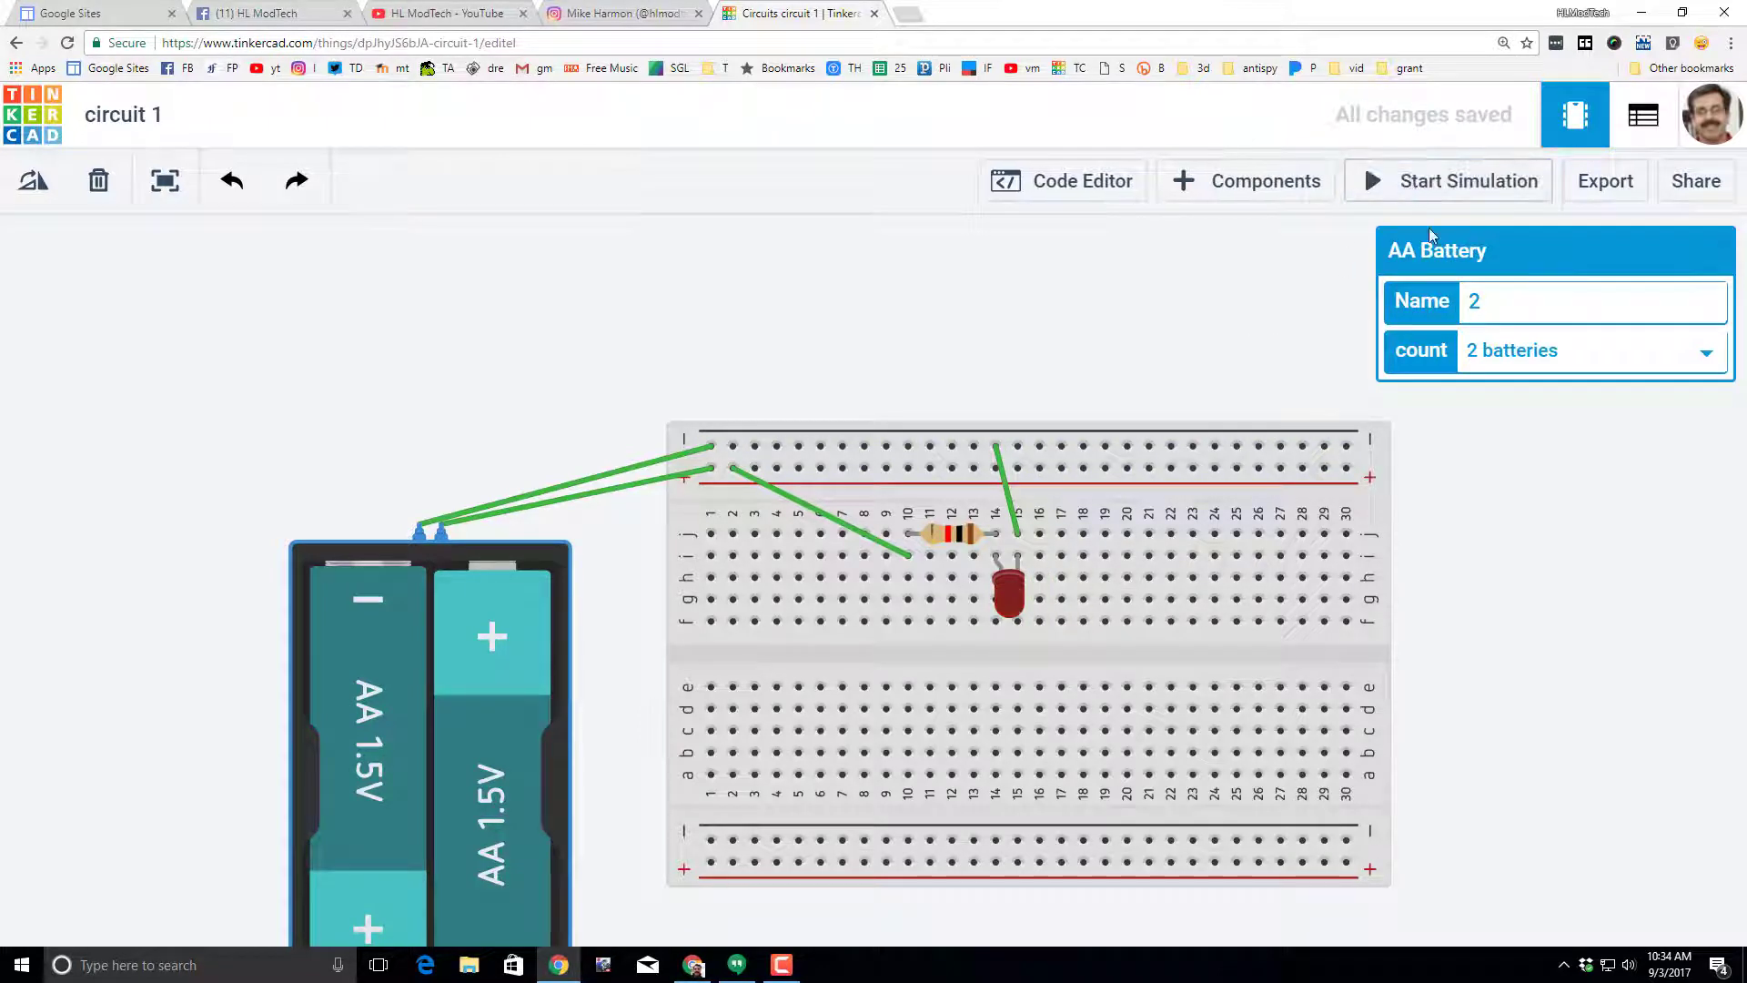
click(1488, 353)
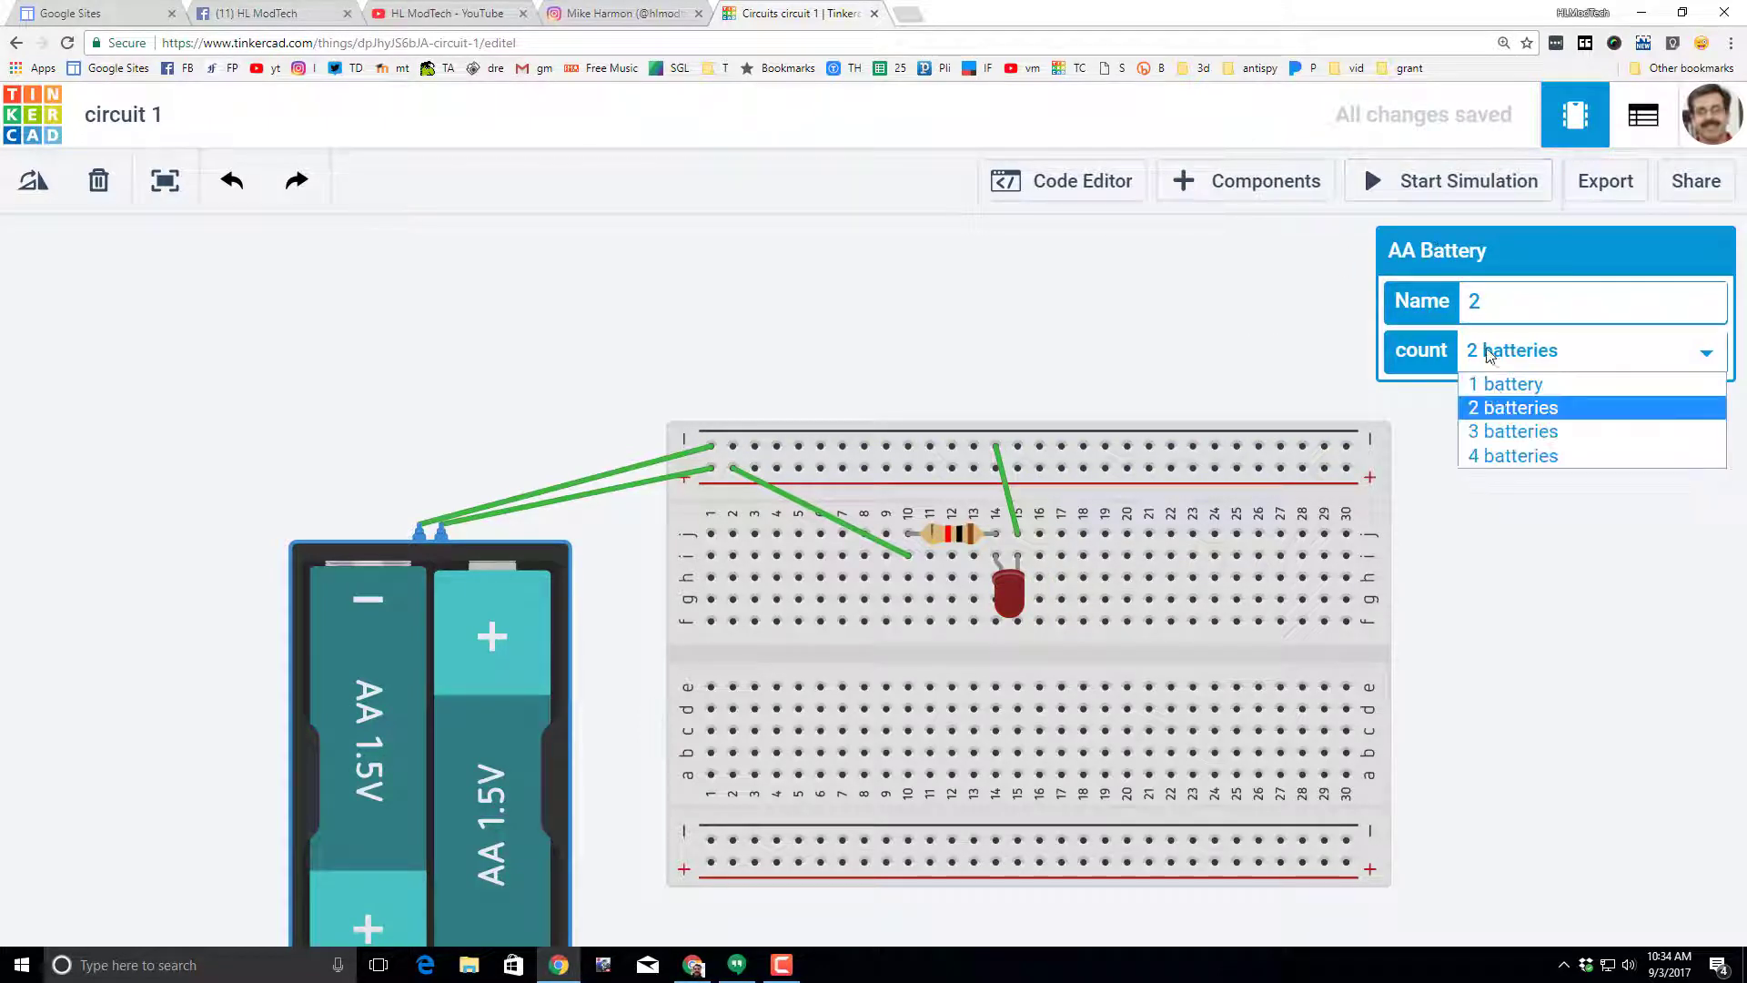
click(1505, 435)
click(1406, 185)
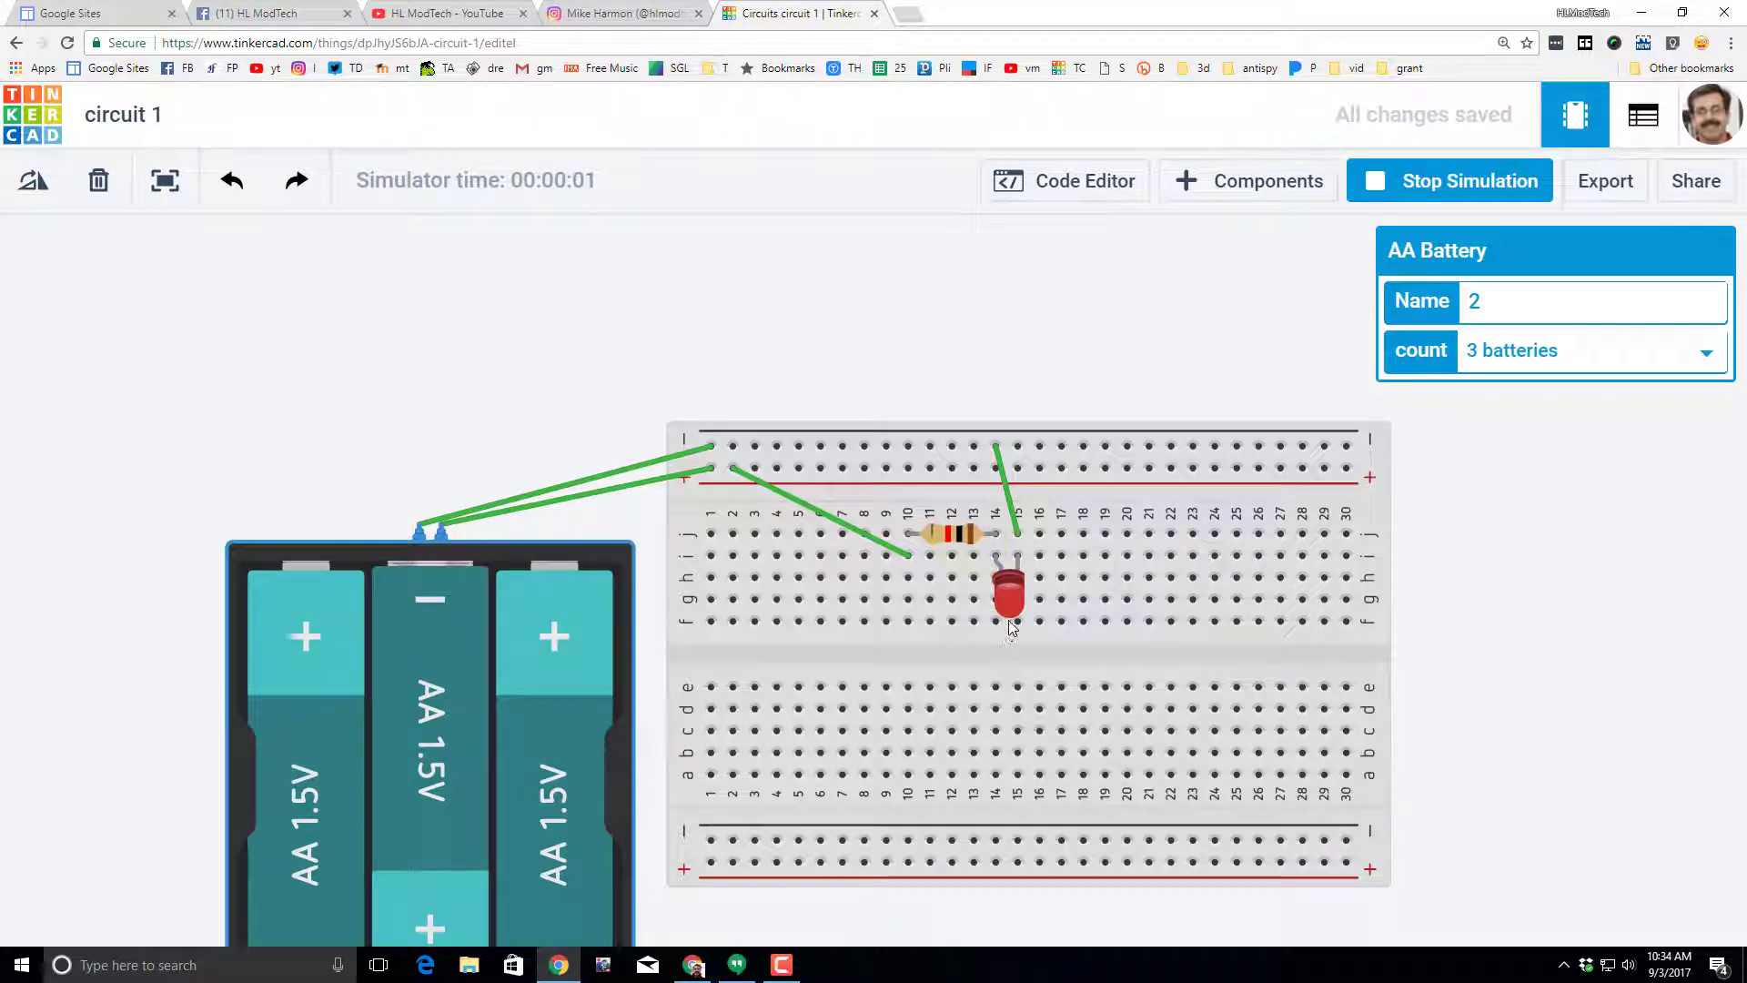
click(1379, 193)
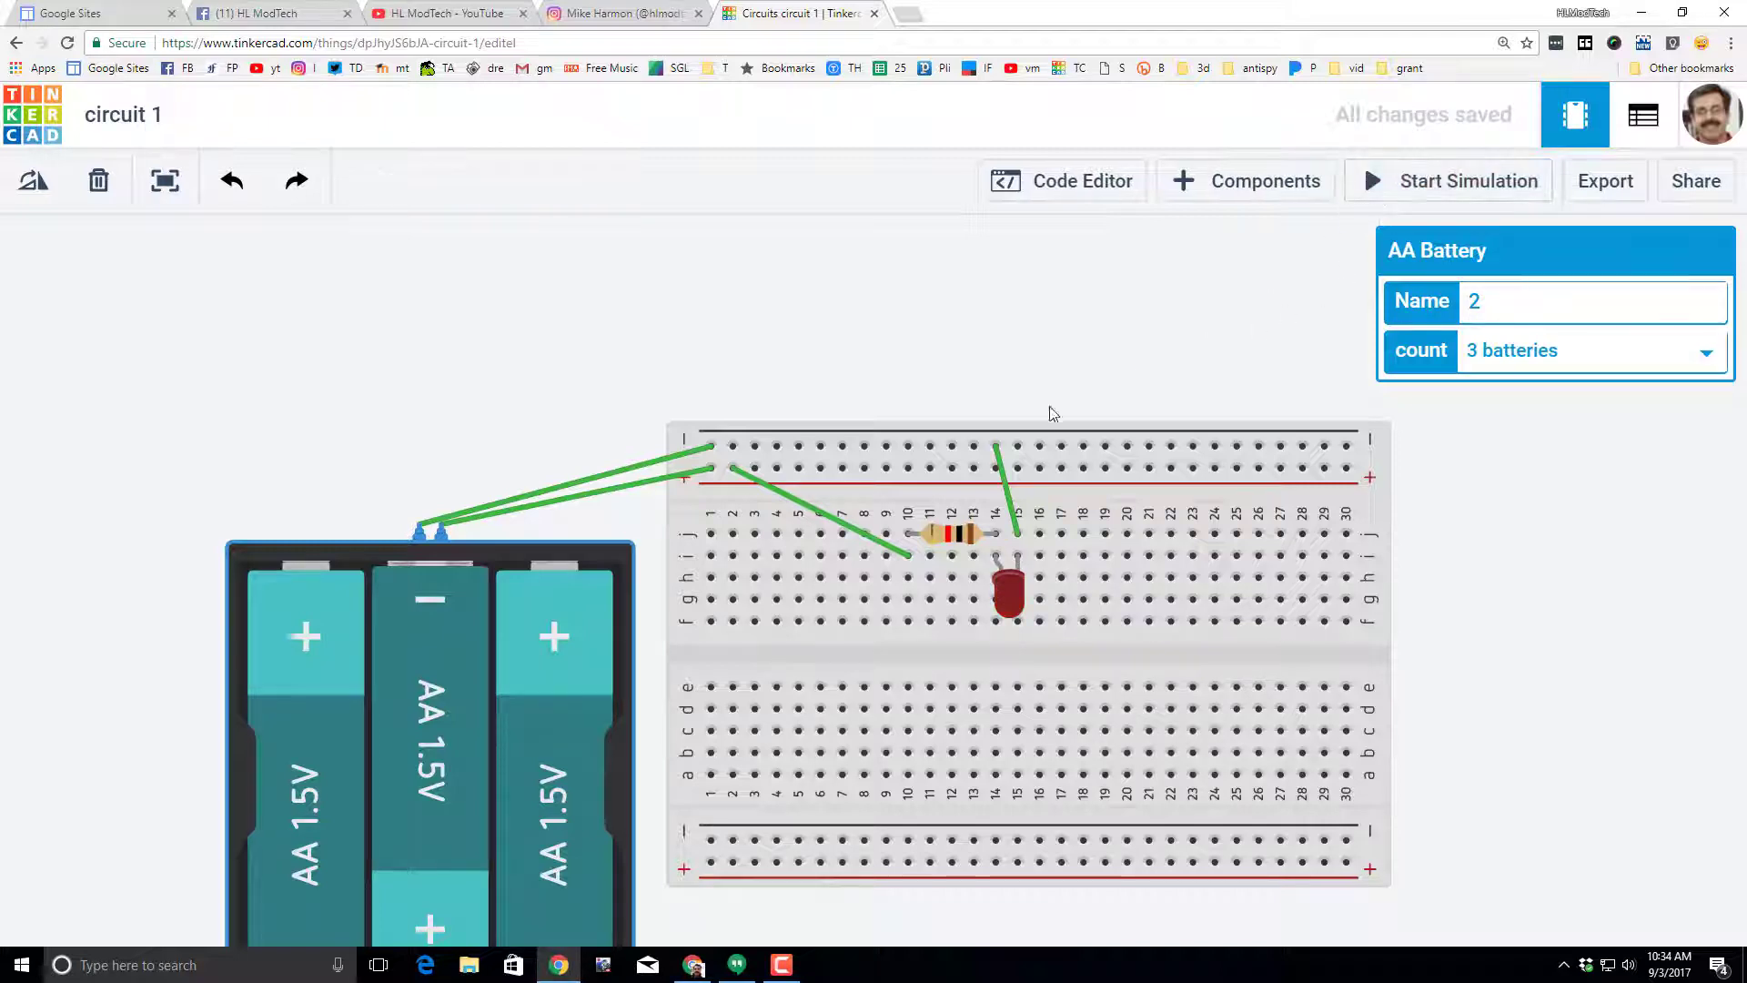
click(945, 546)
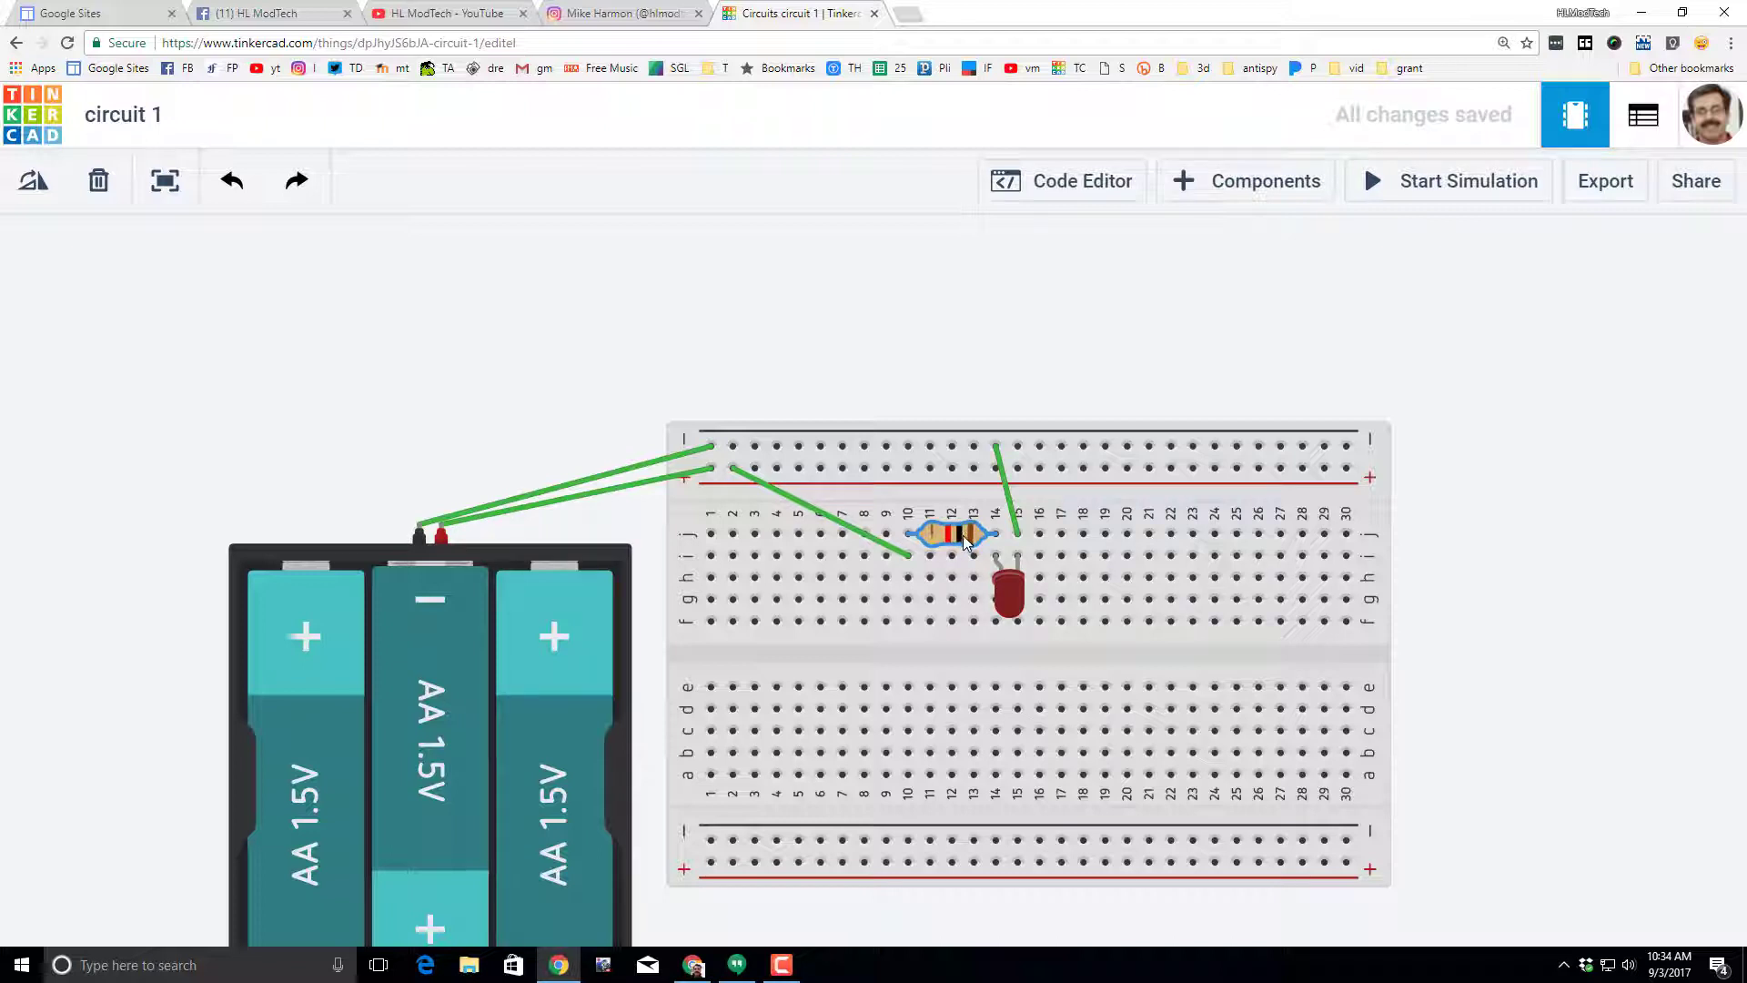
- With the simulation running, set the resistor to 100 and change its unit from kΩ to Ω
click(966, 542)
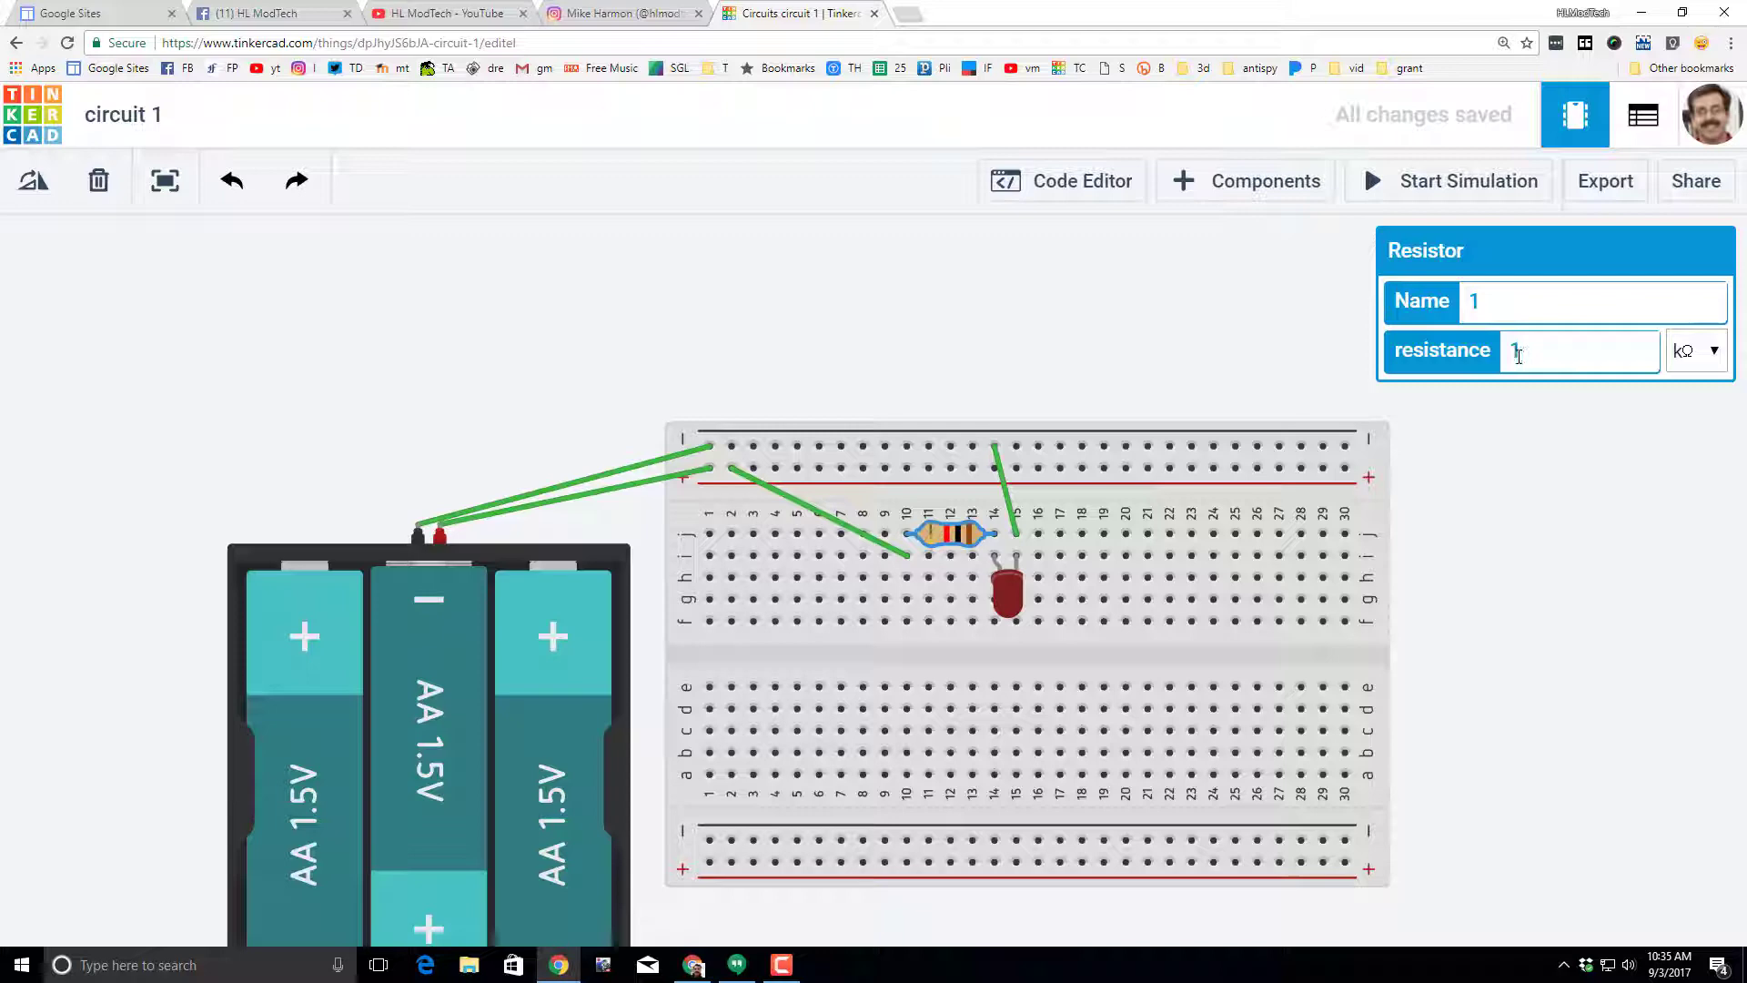
click(1450, 185)
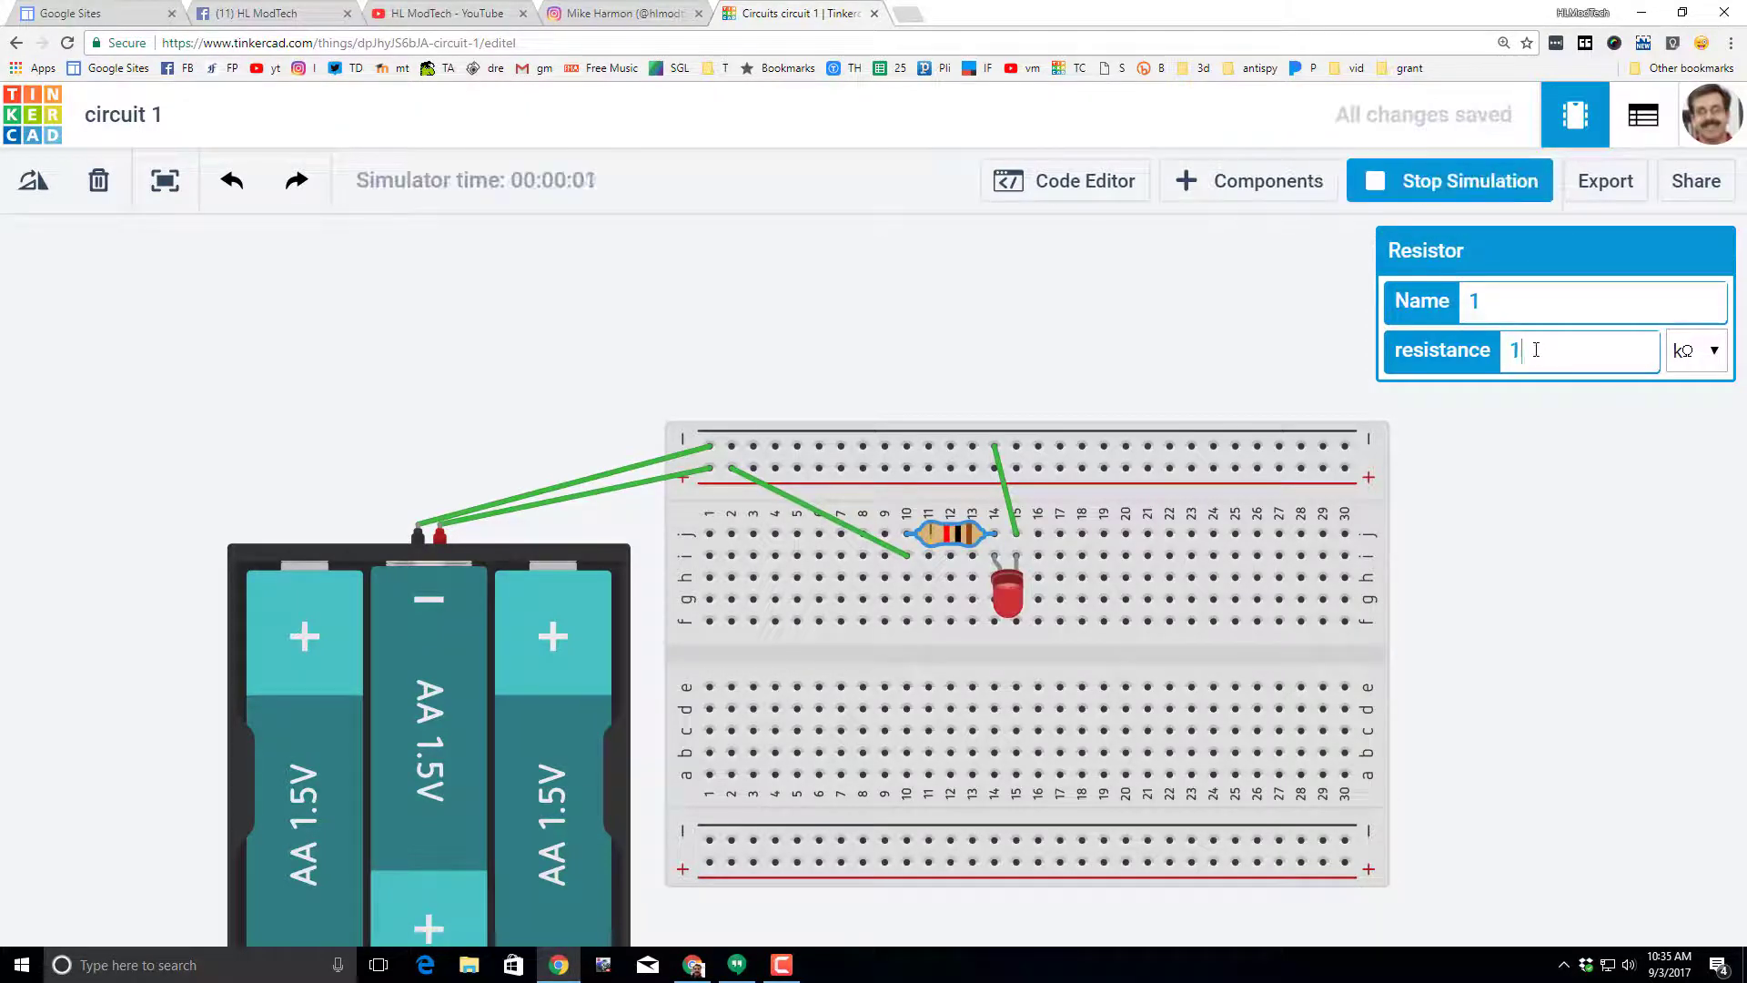
text(00)
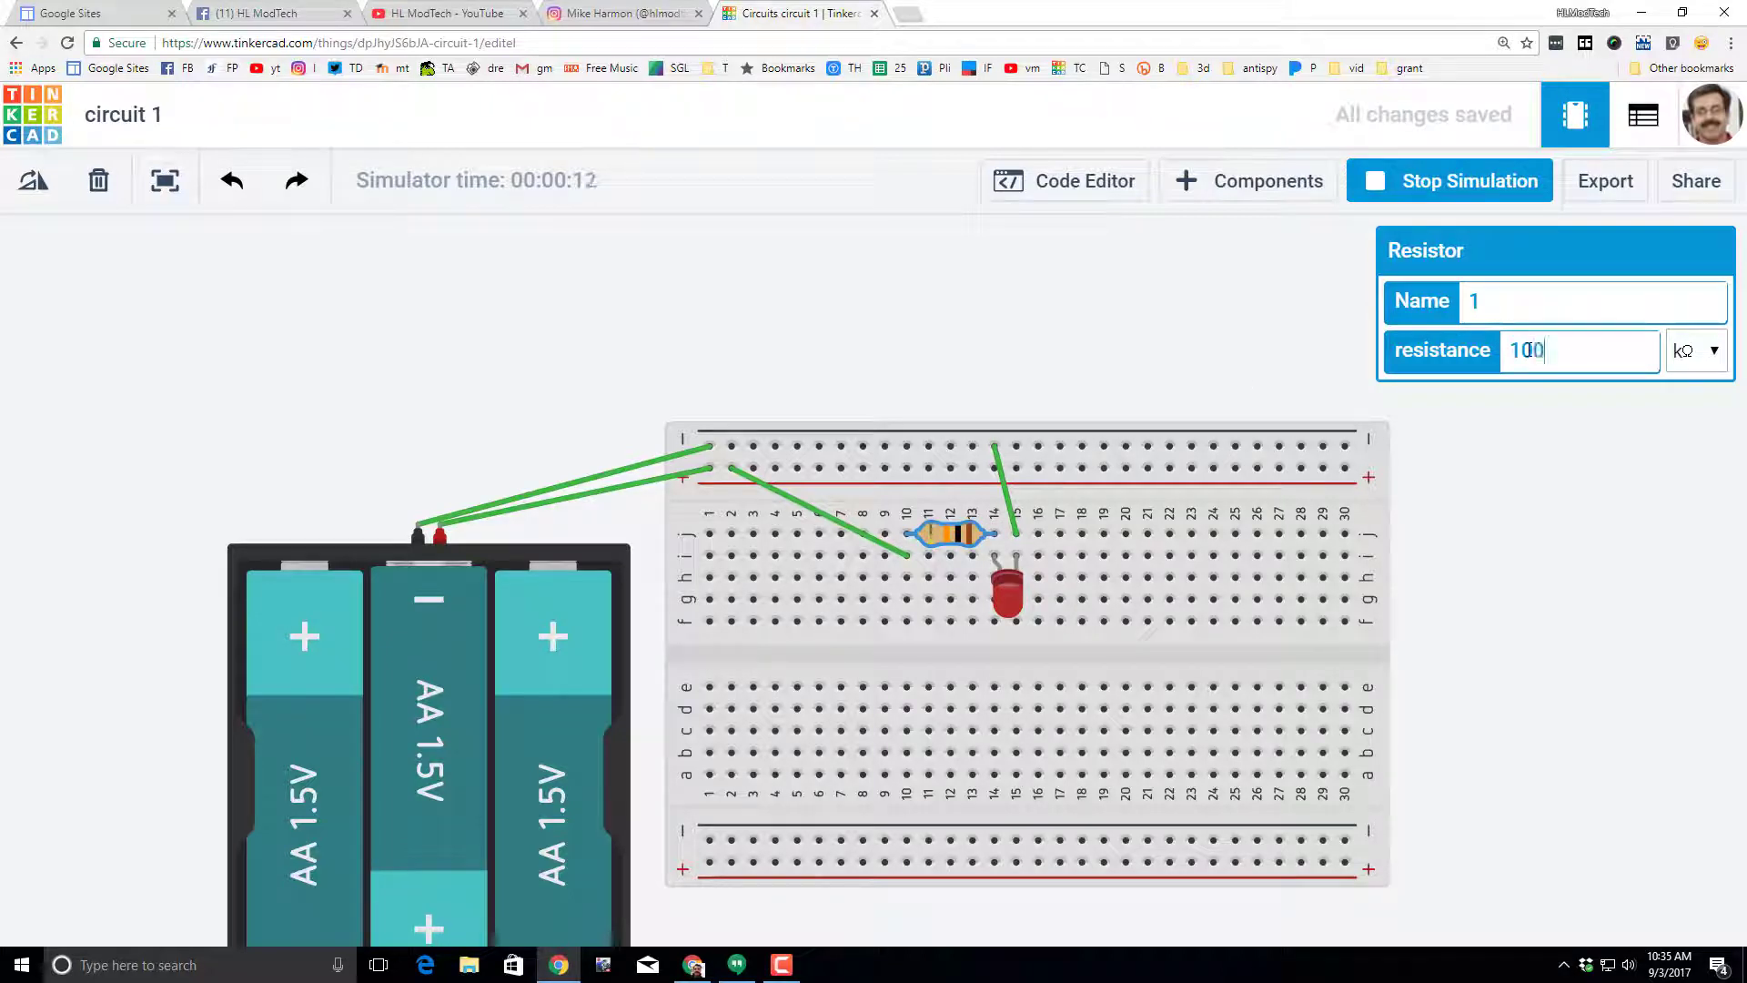
key(Return)
click(1697, 352)
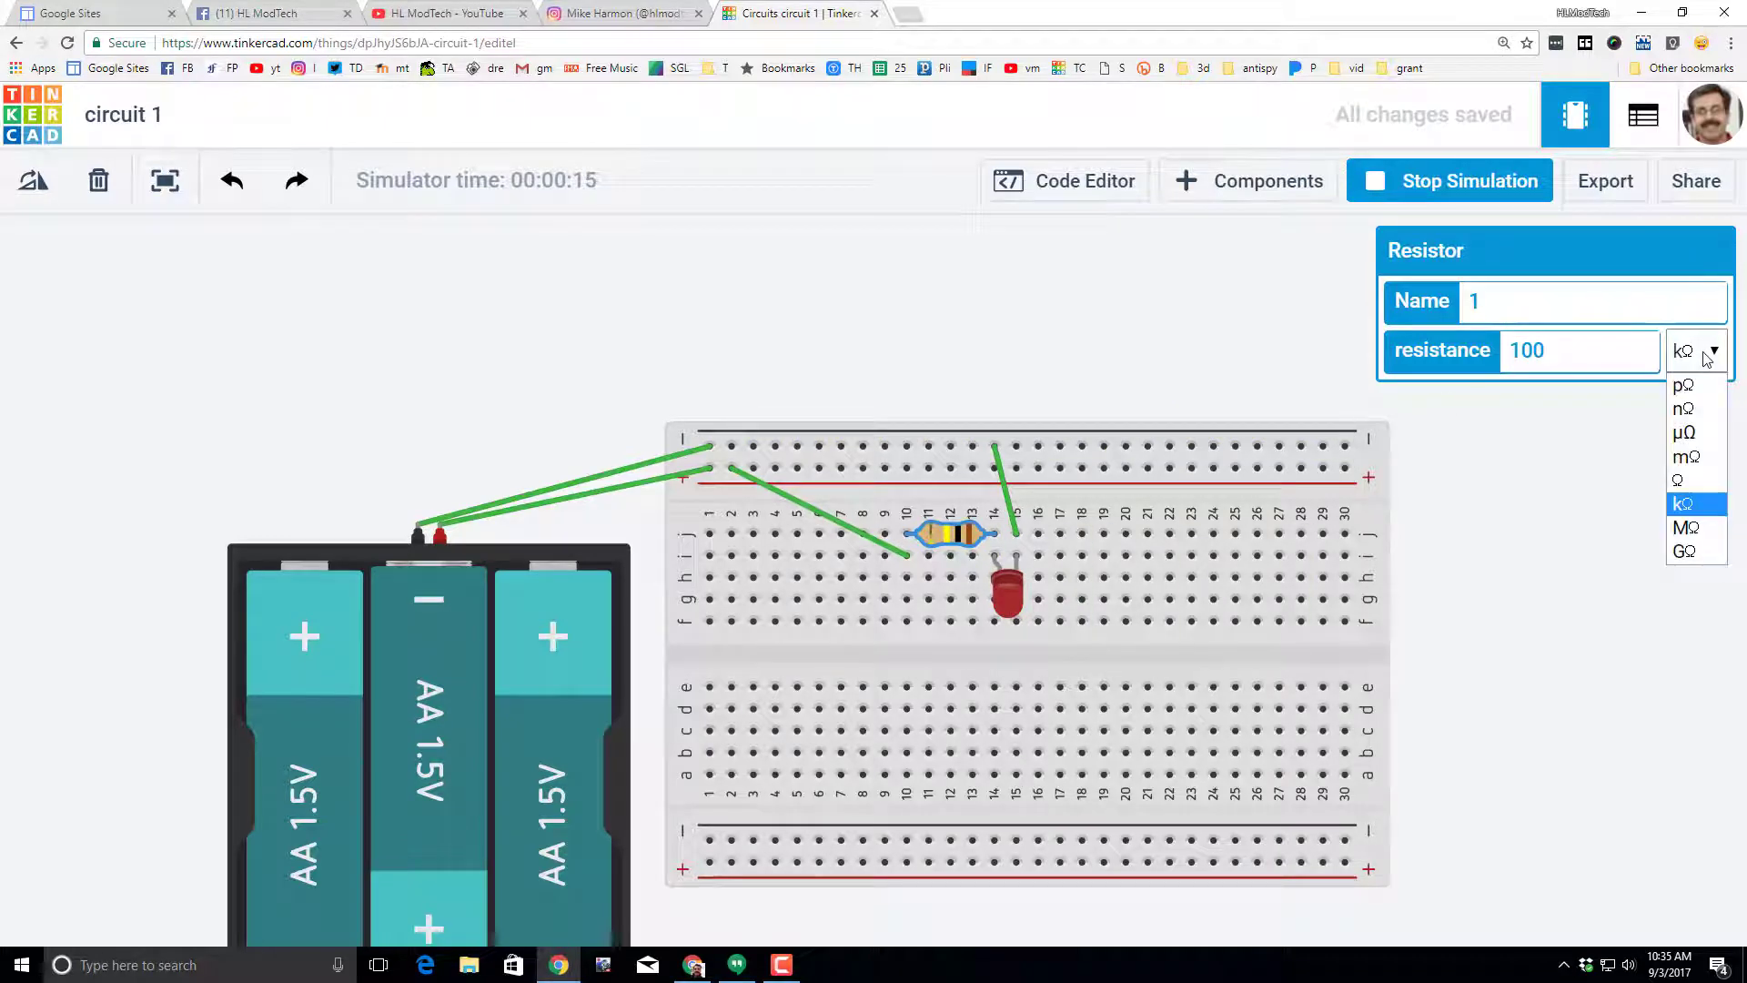
click(1681, 482)
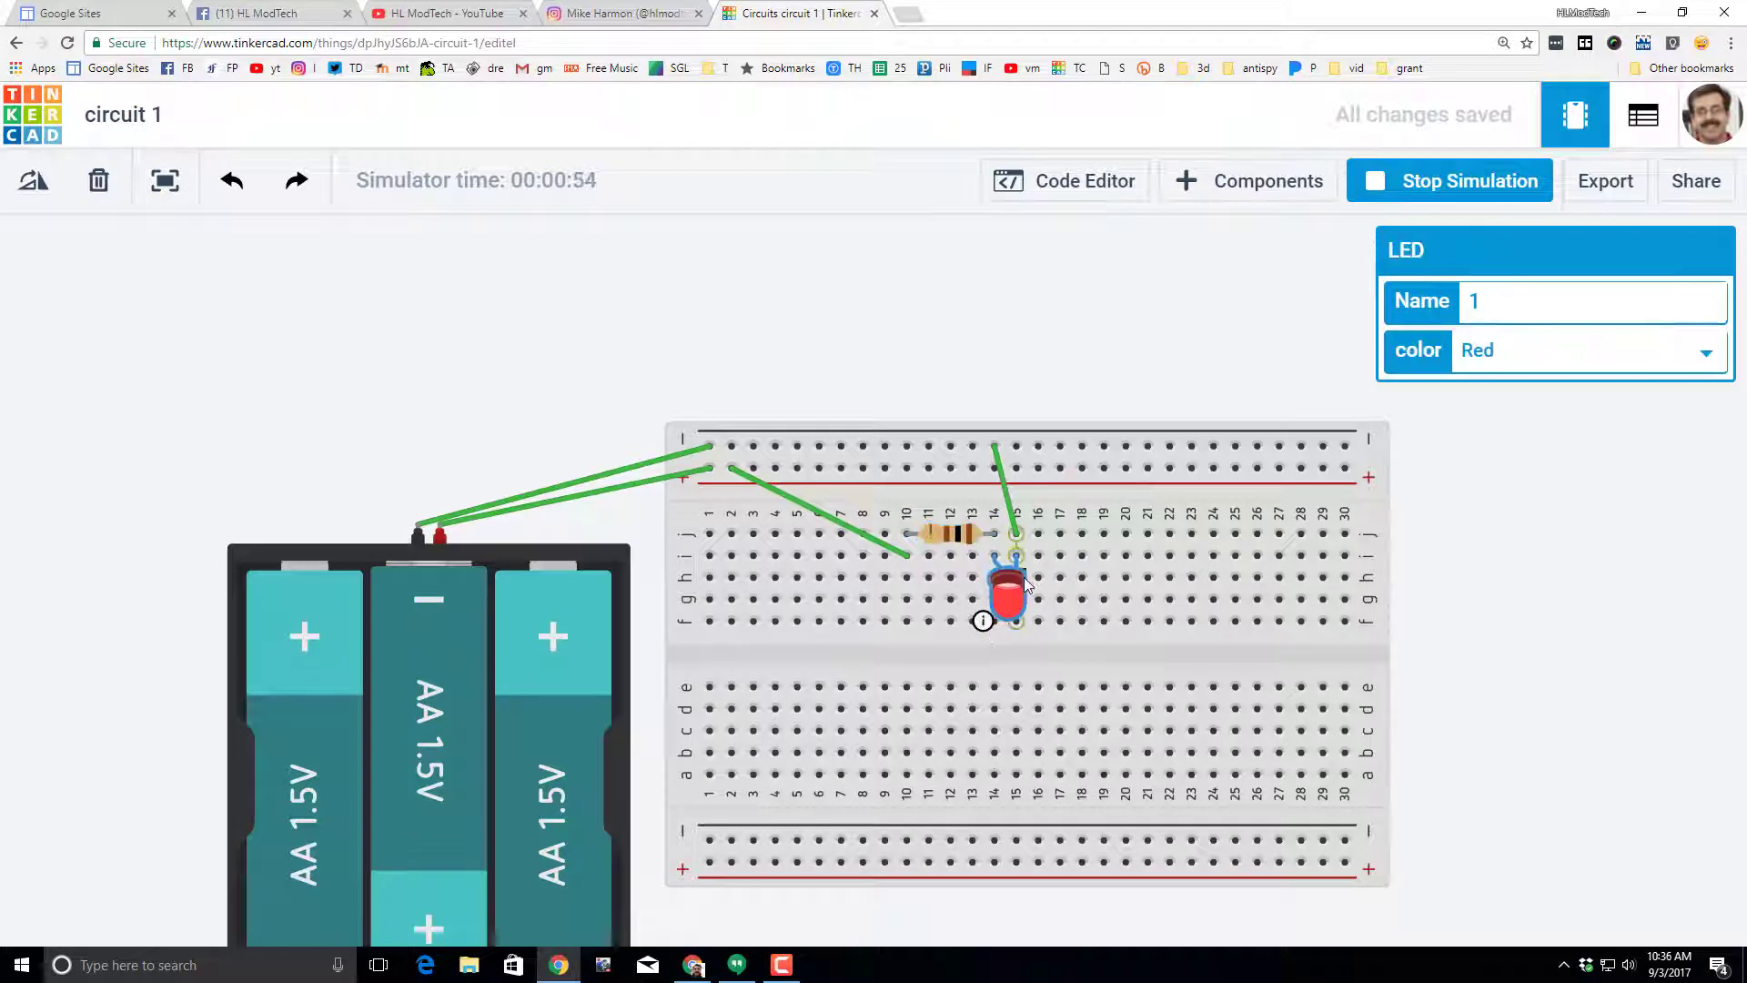
- Try several resistance values during simulation and settle the resistor at 180 Ω
mouse_move(1013, 602)
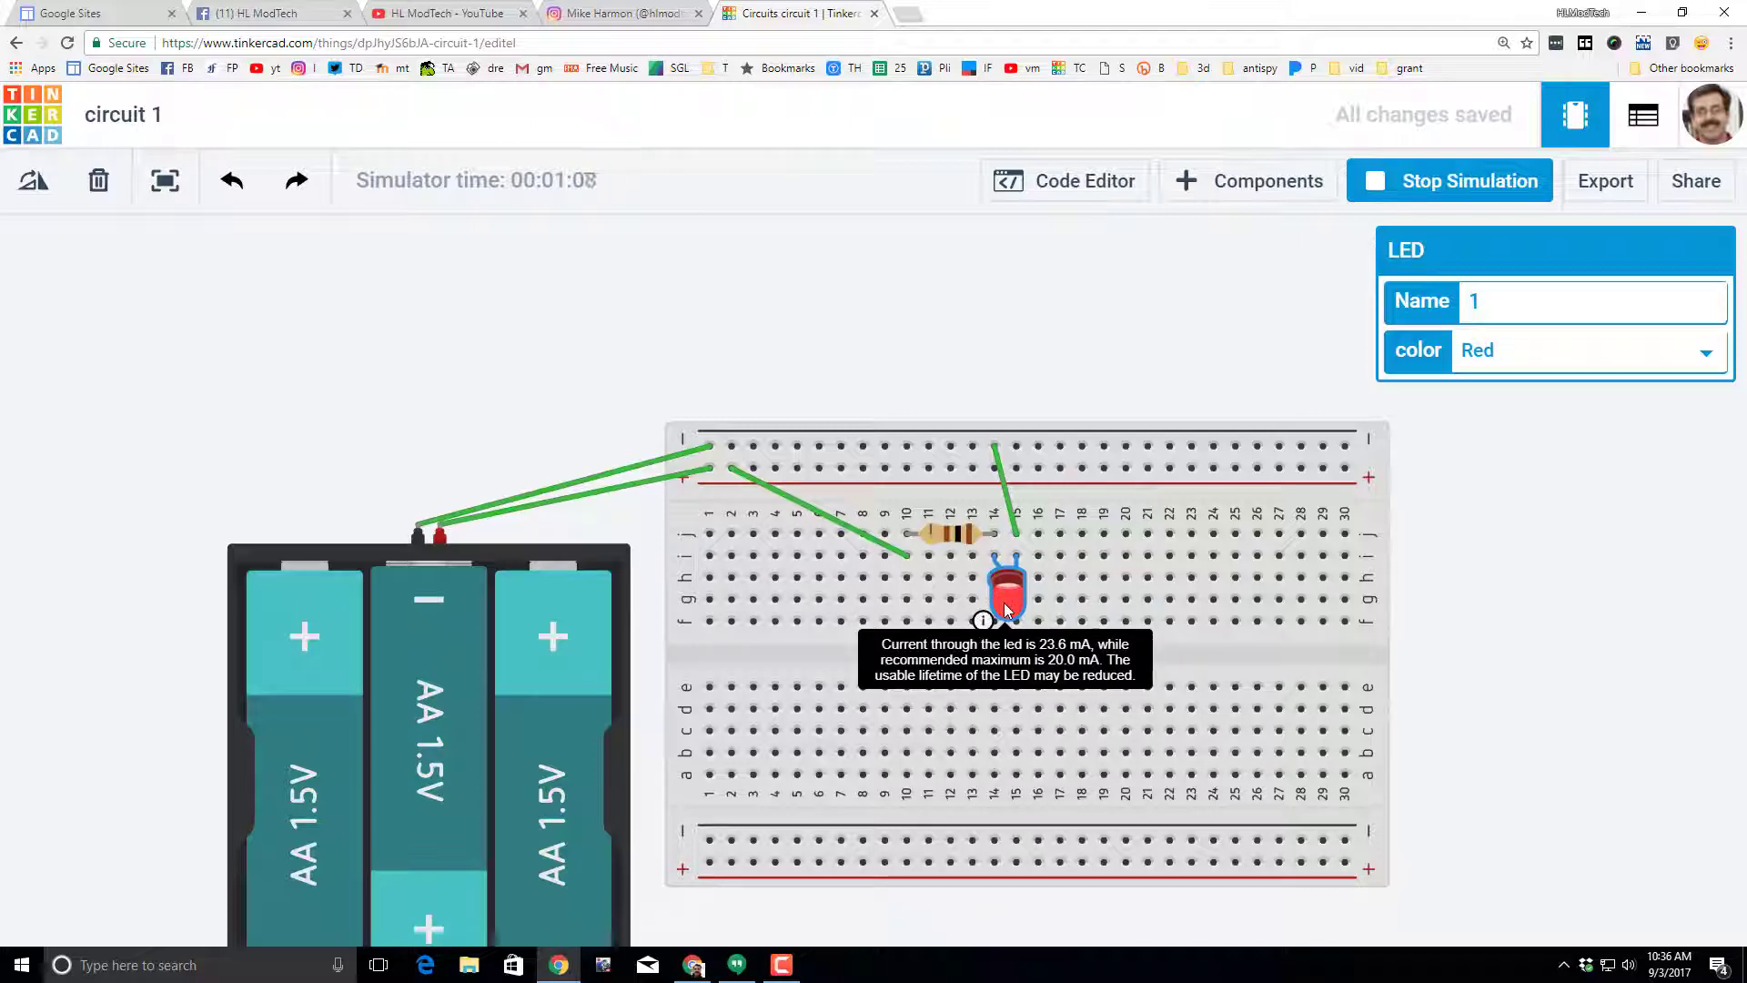
click(963, 537)
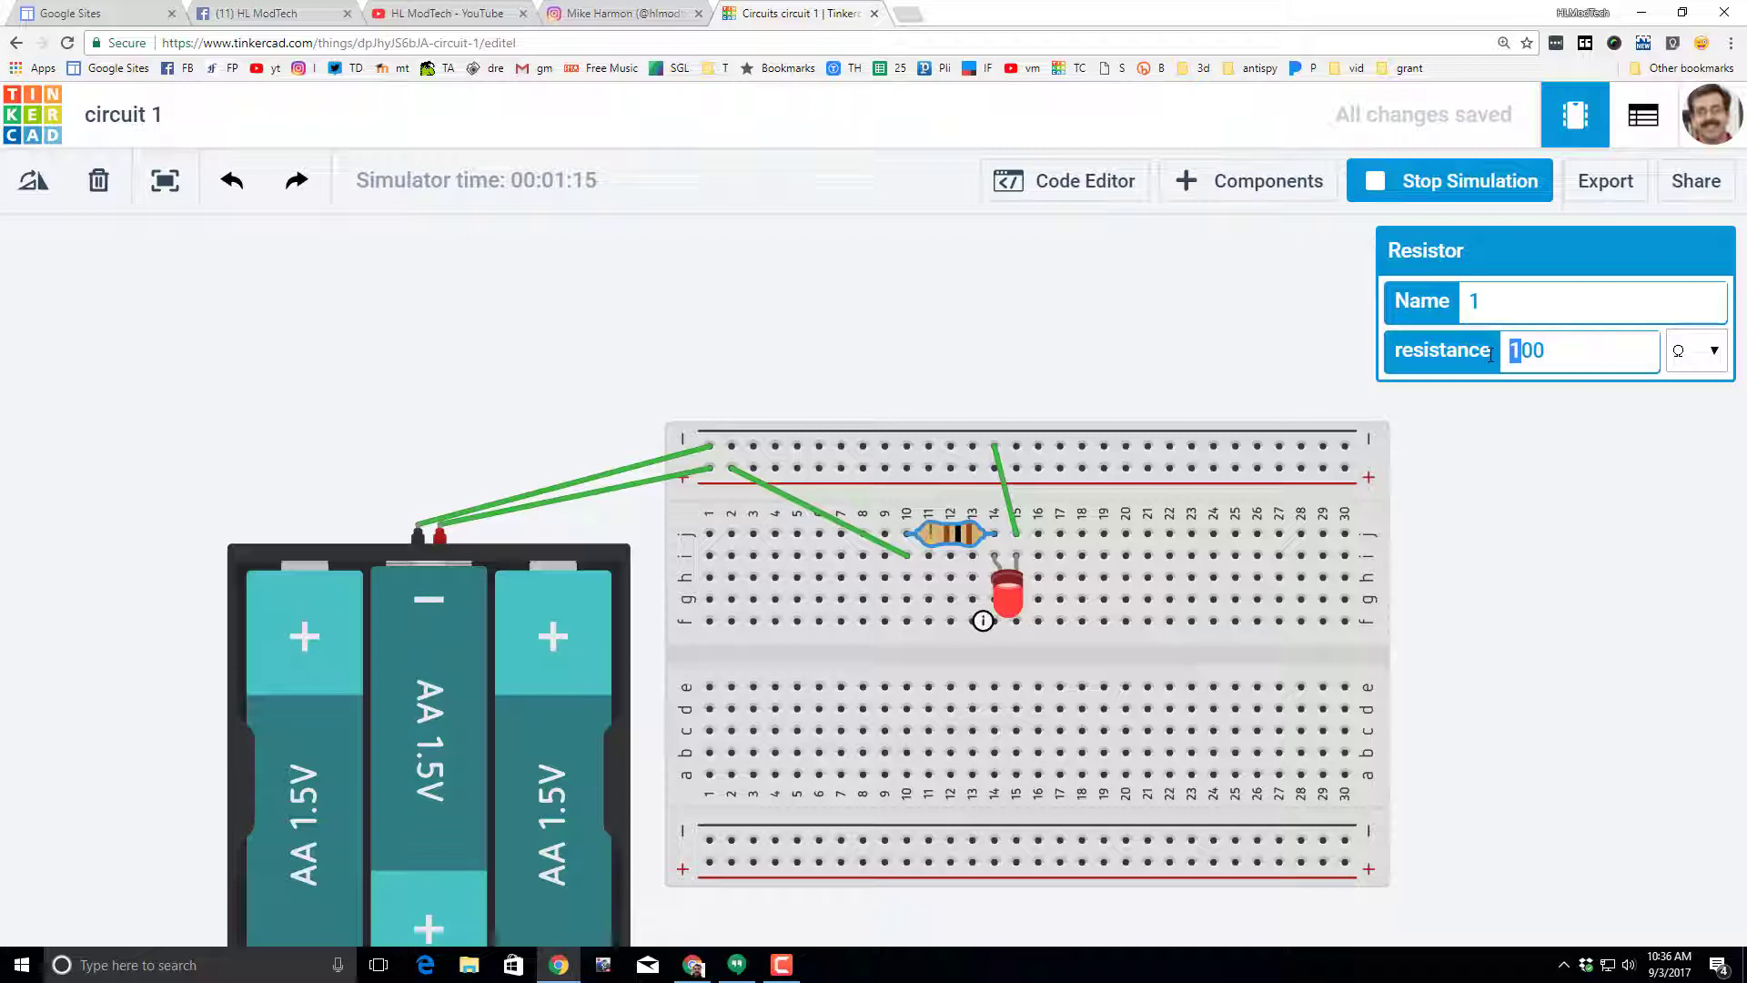
text(40)
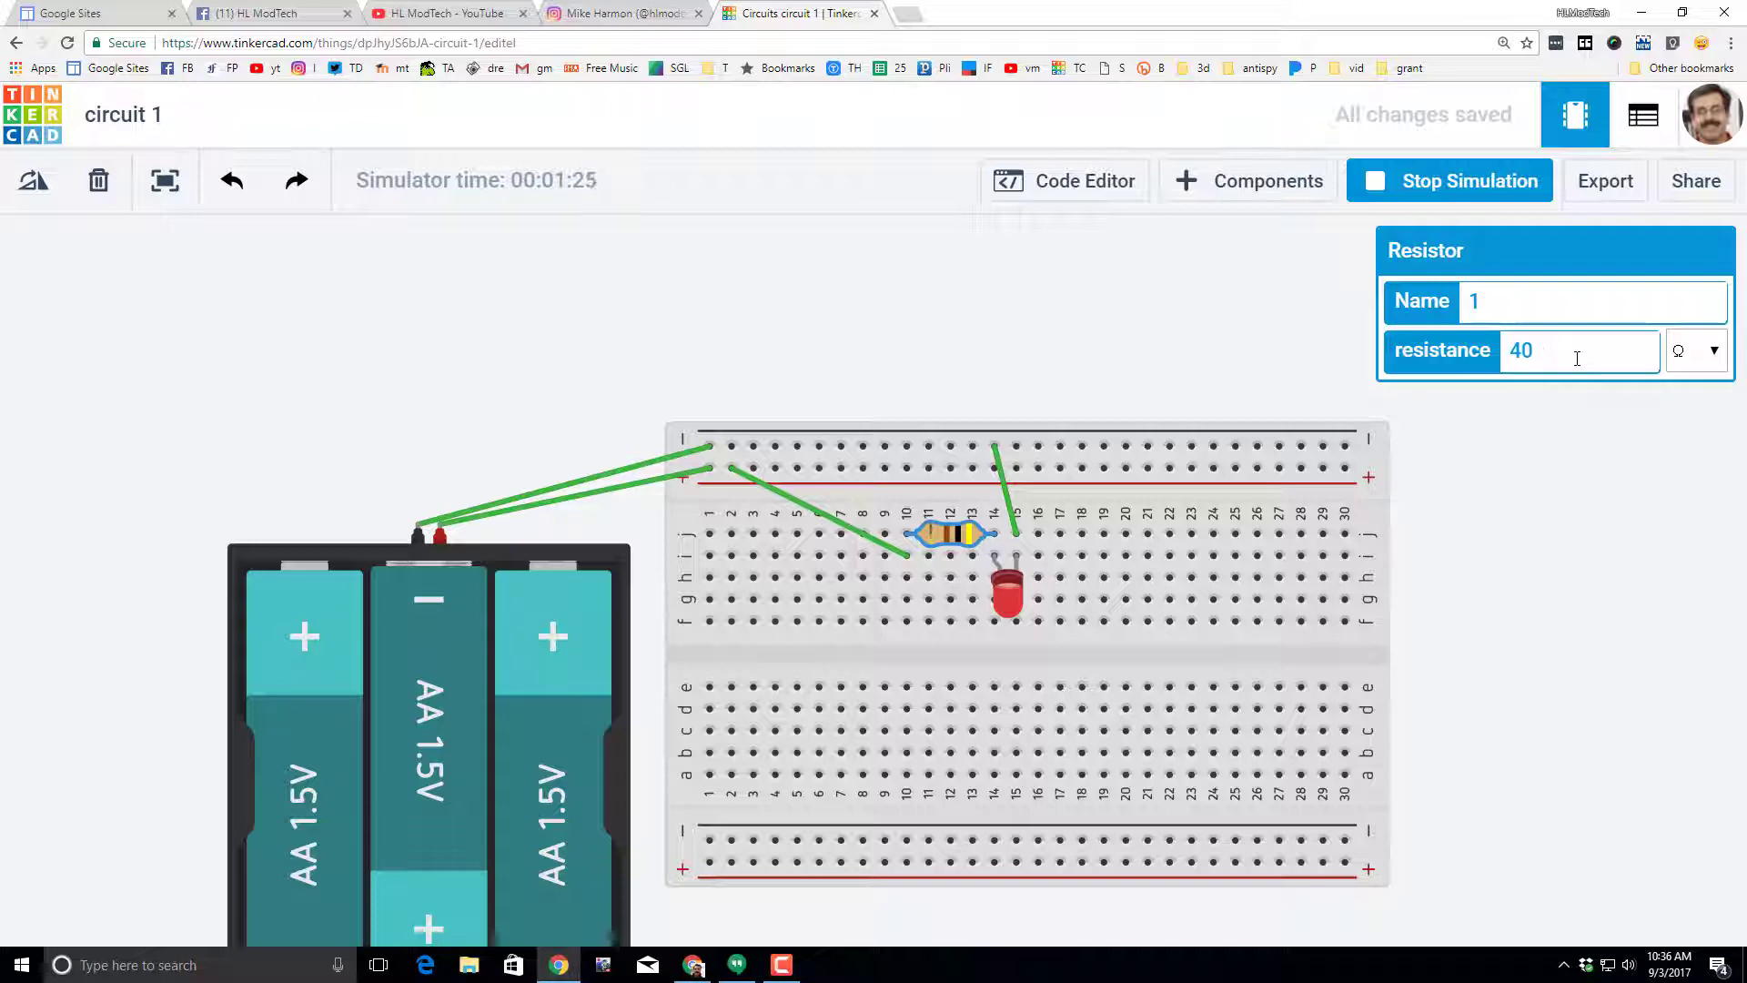
key(BackSpace)
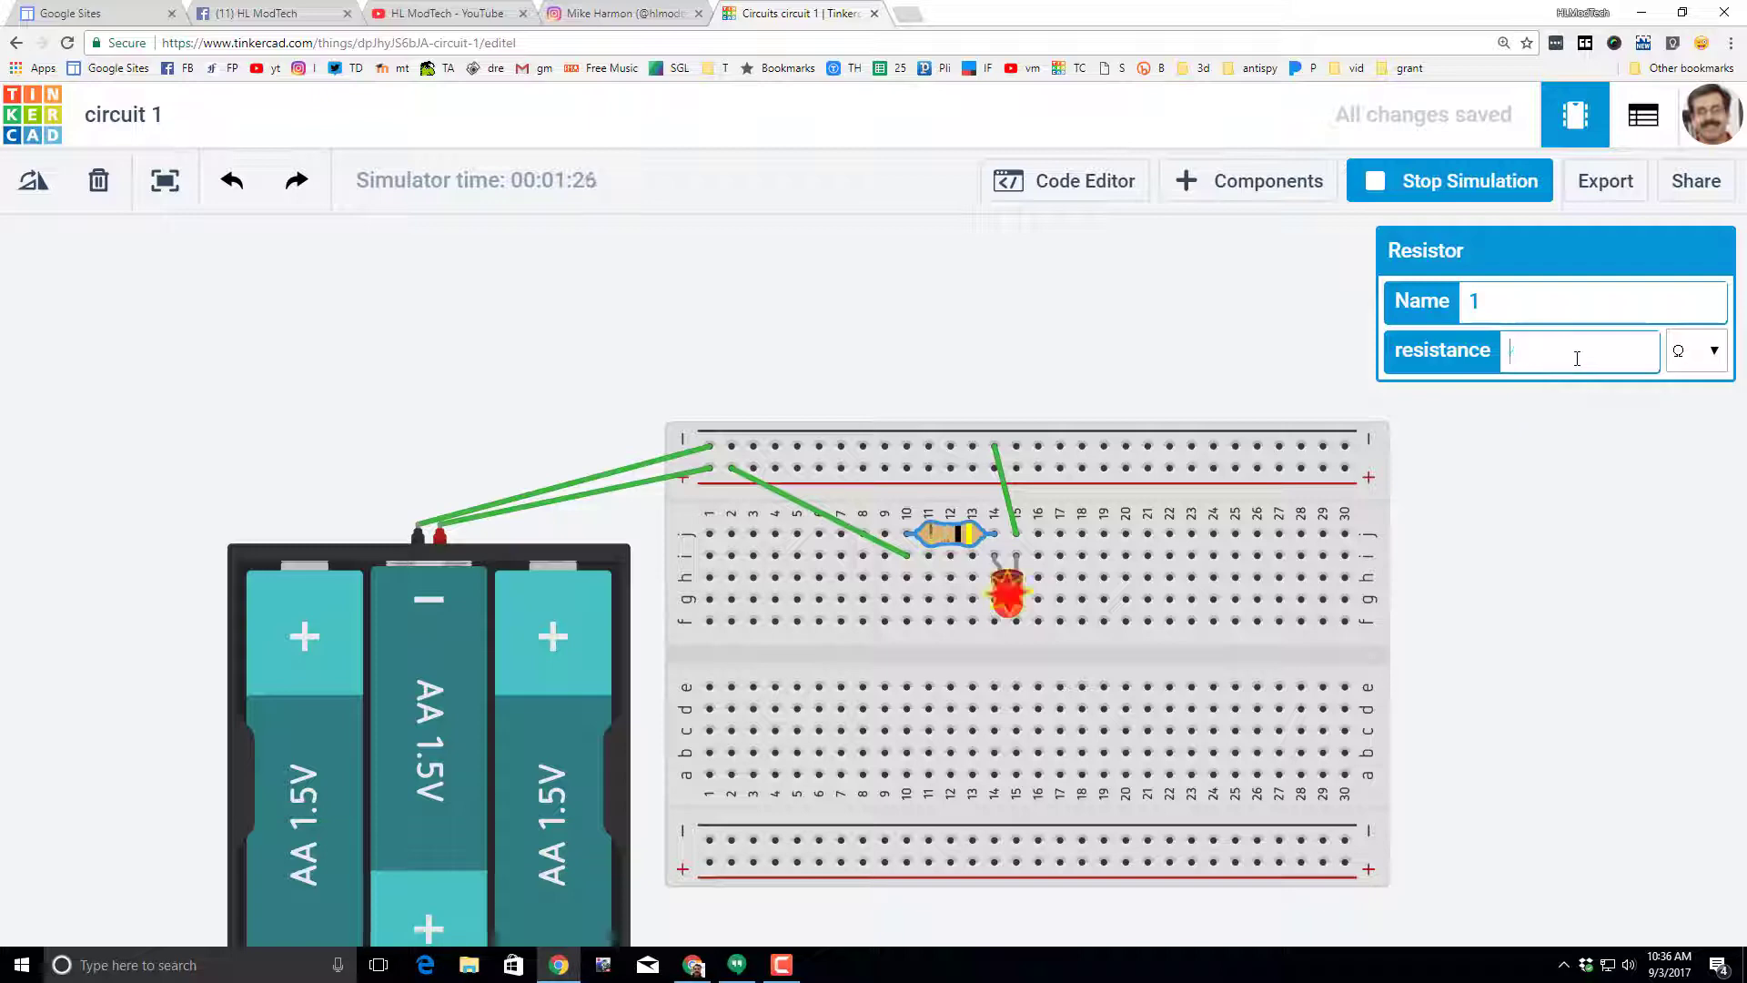
text(1)
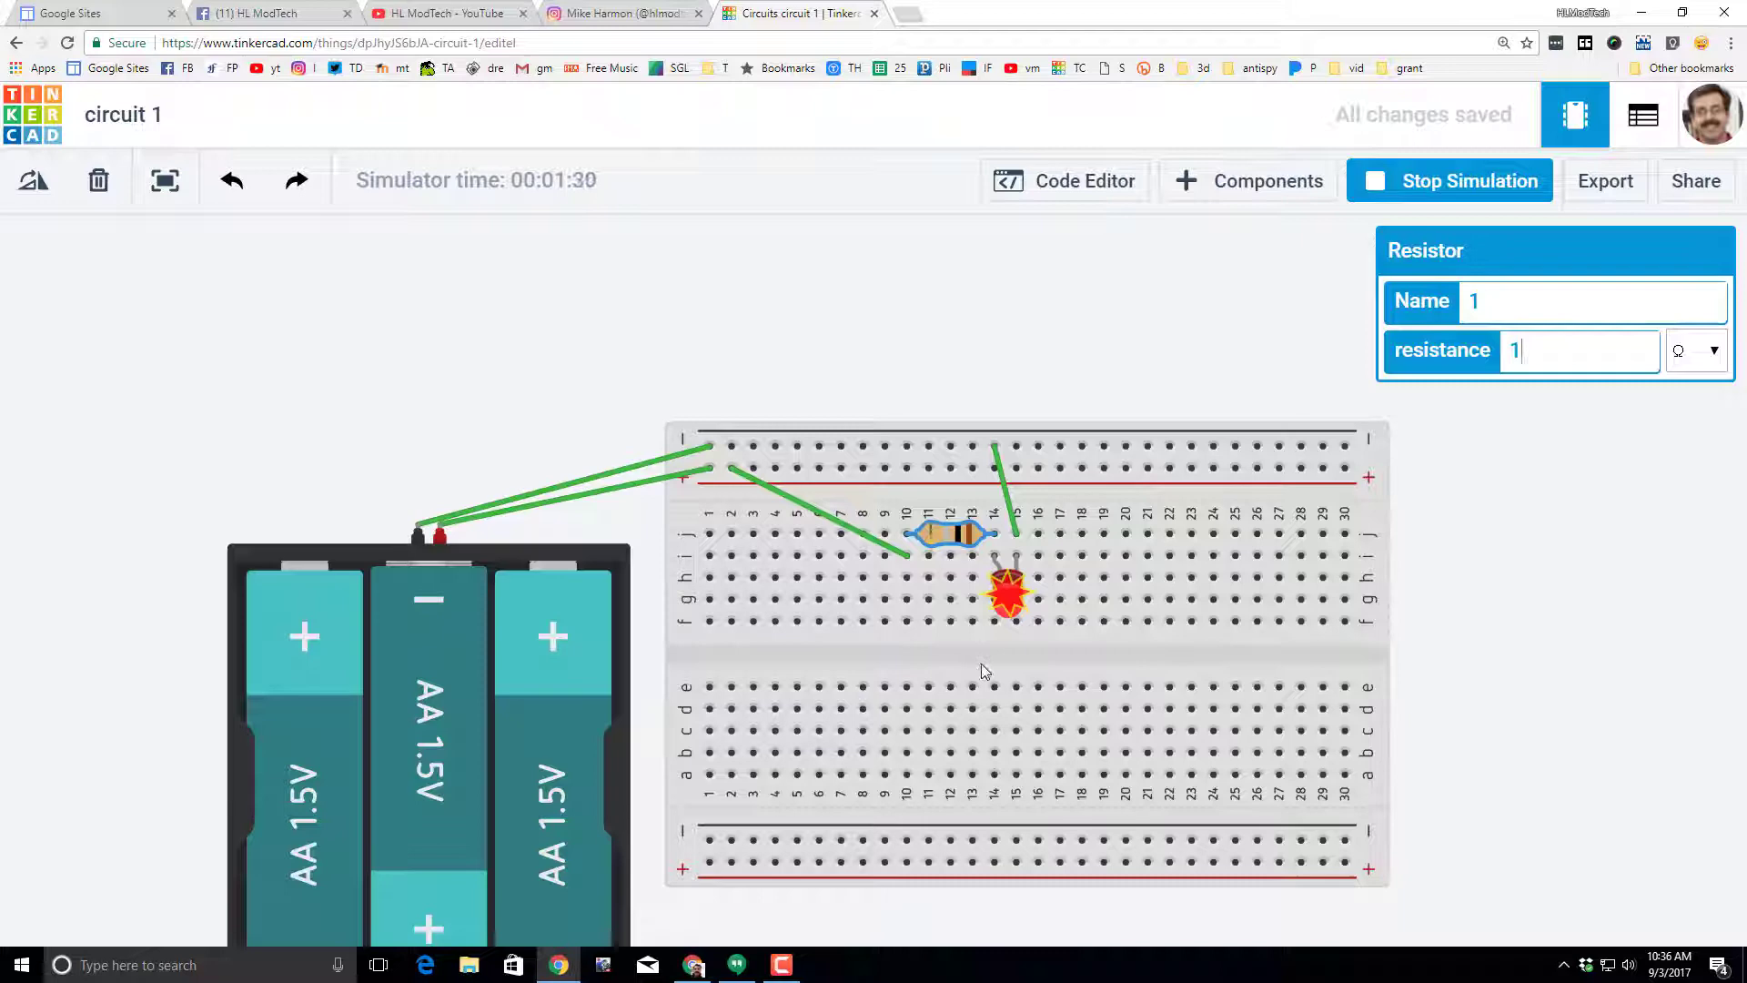
click(1547, 350)
text(80)
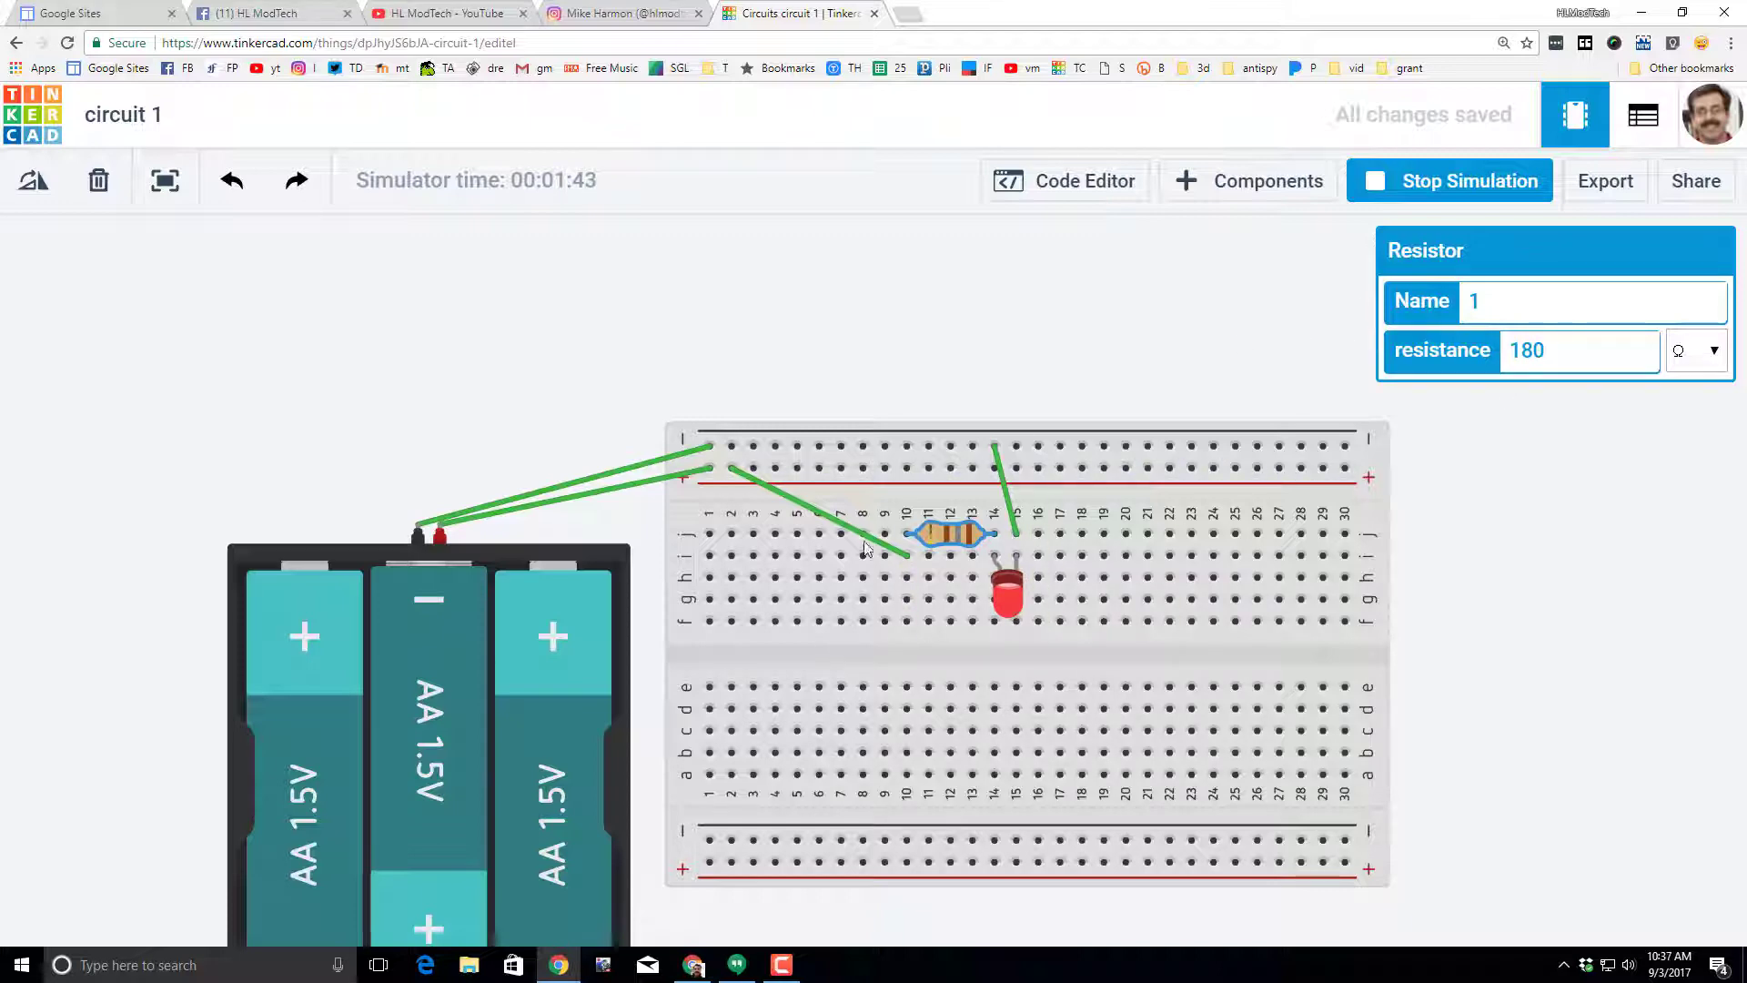
- Change the first LED's colour to Yellow, then to Orange
click(1010, 593)
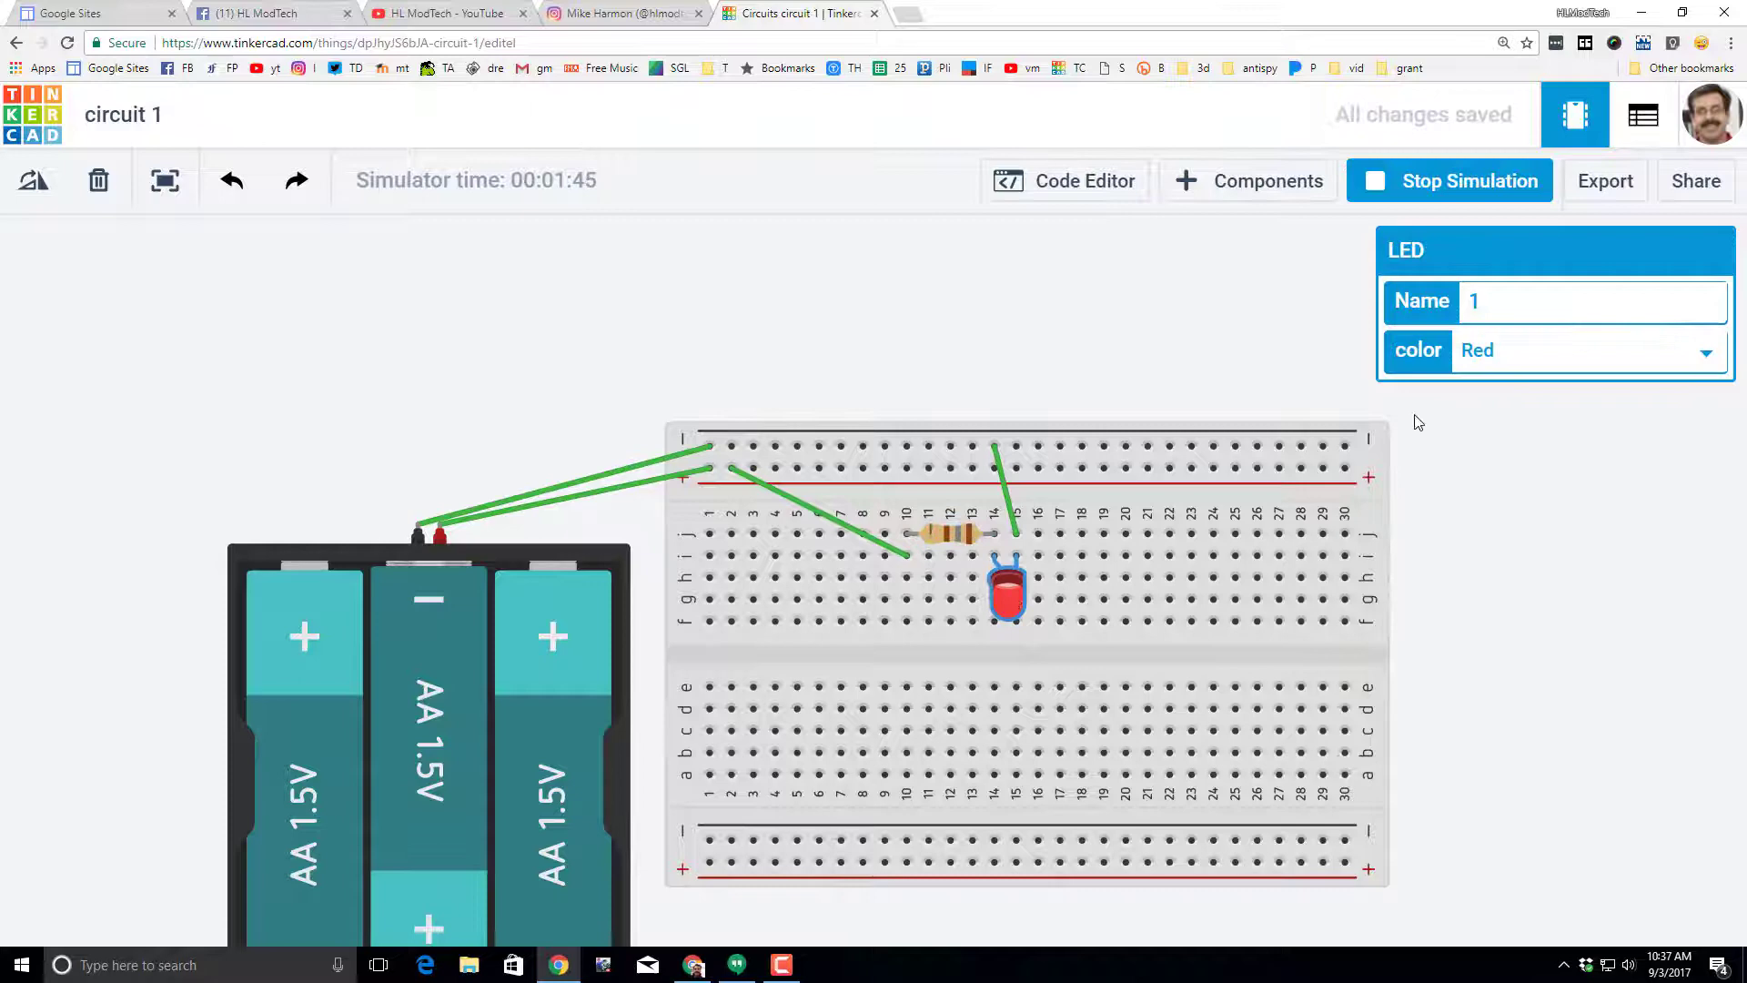
click(1520, 363)
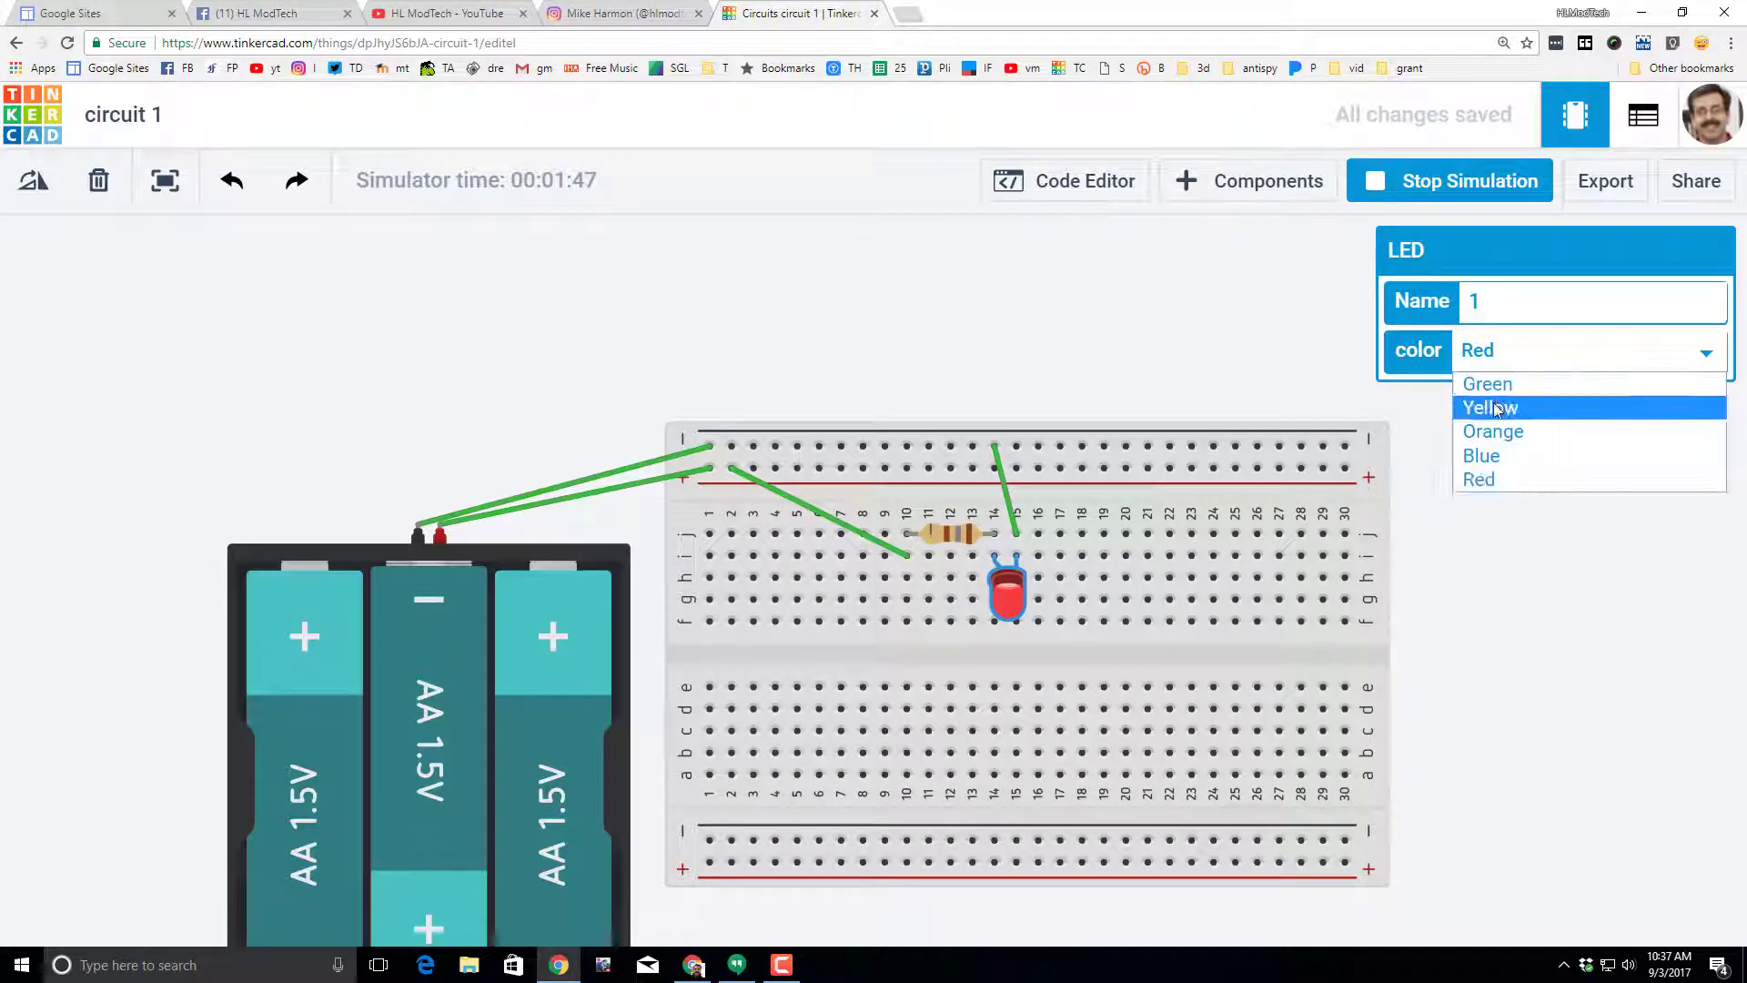
click(1493, 401)
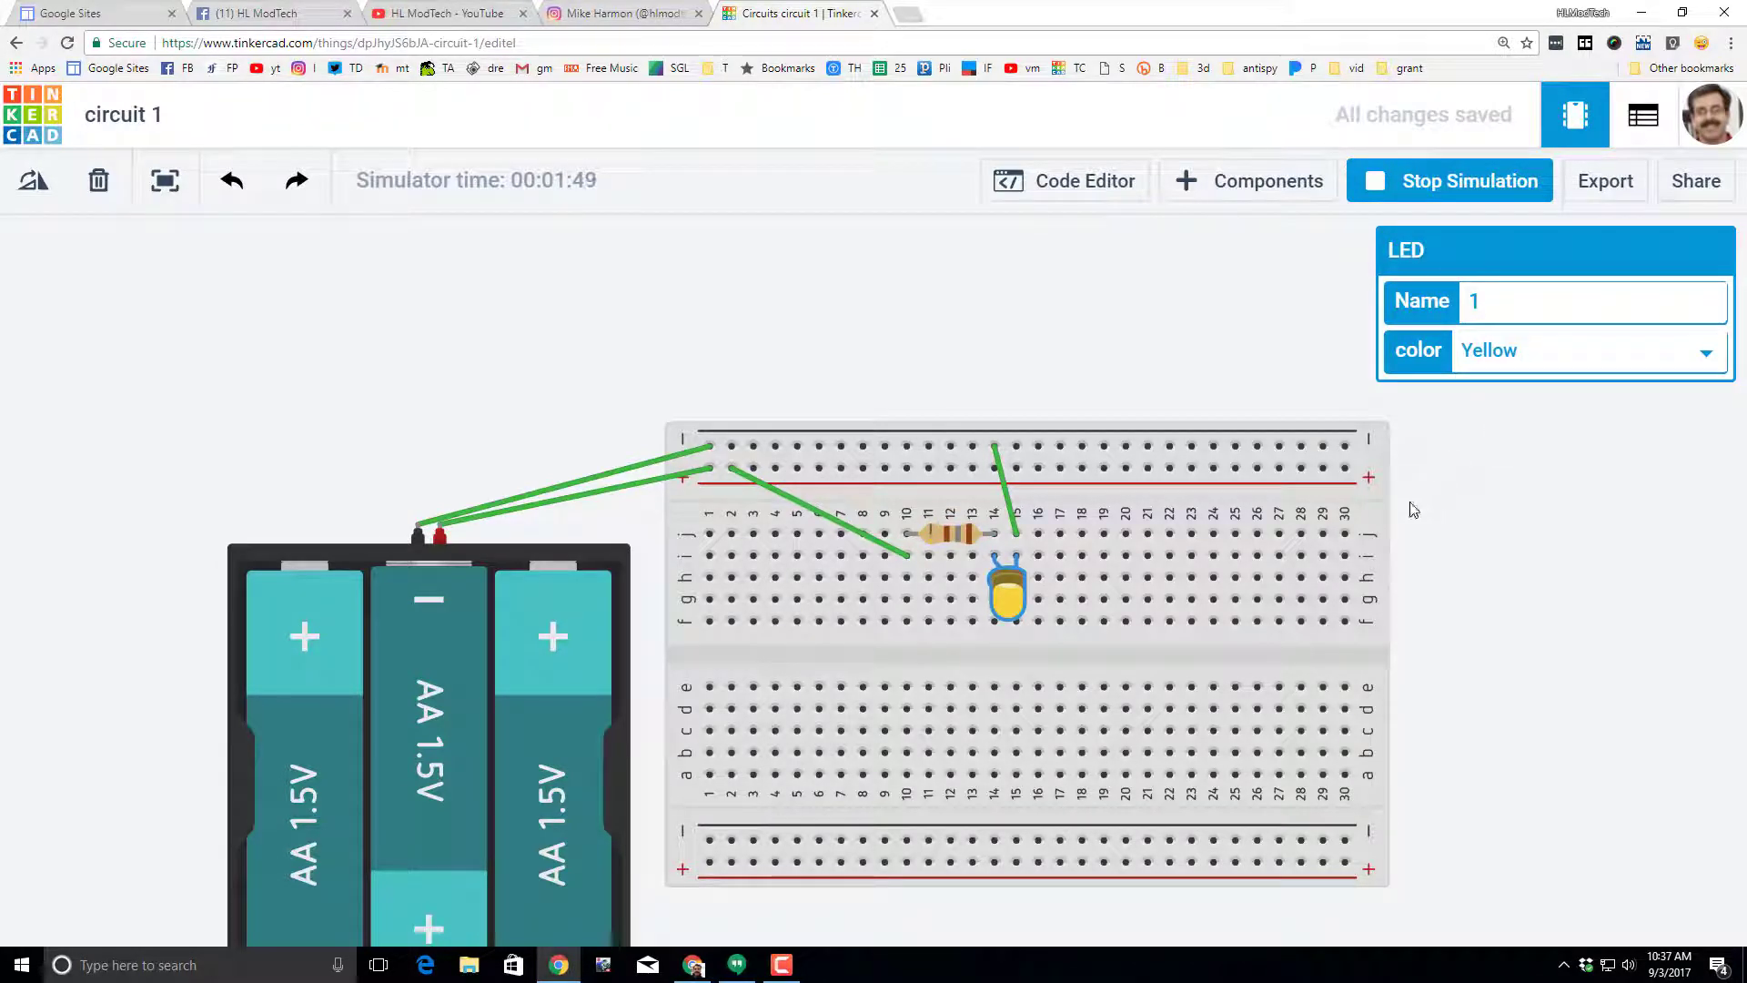
click(1503, 358)
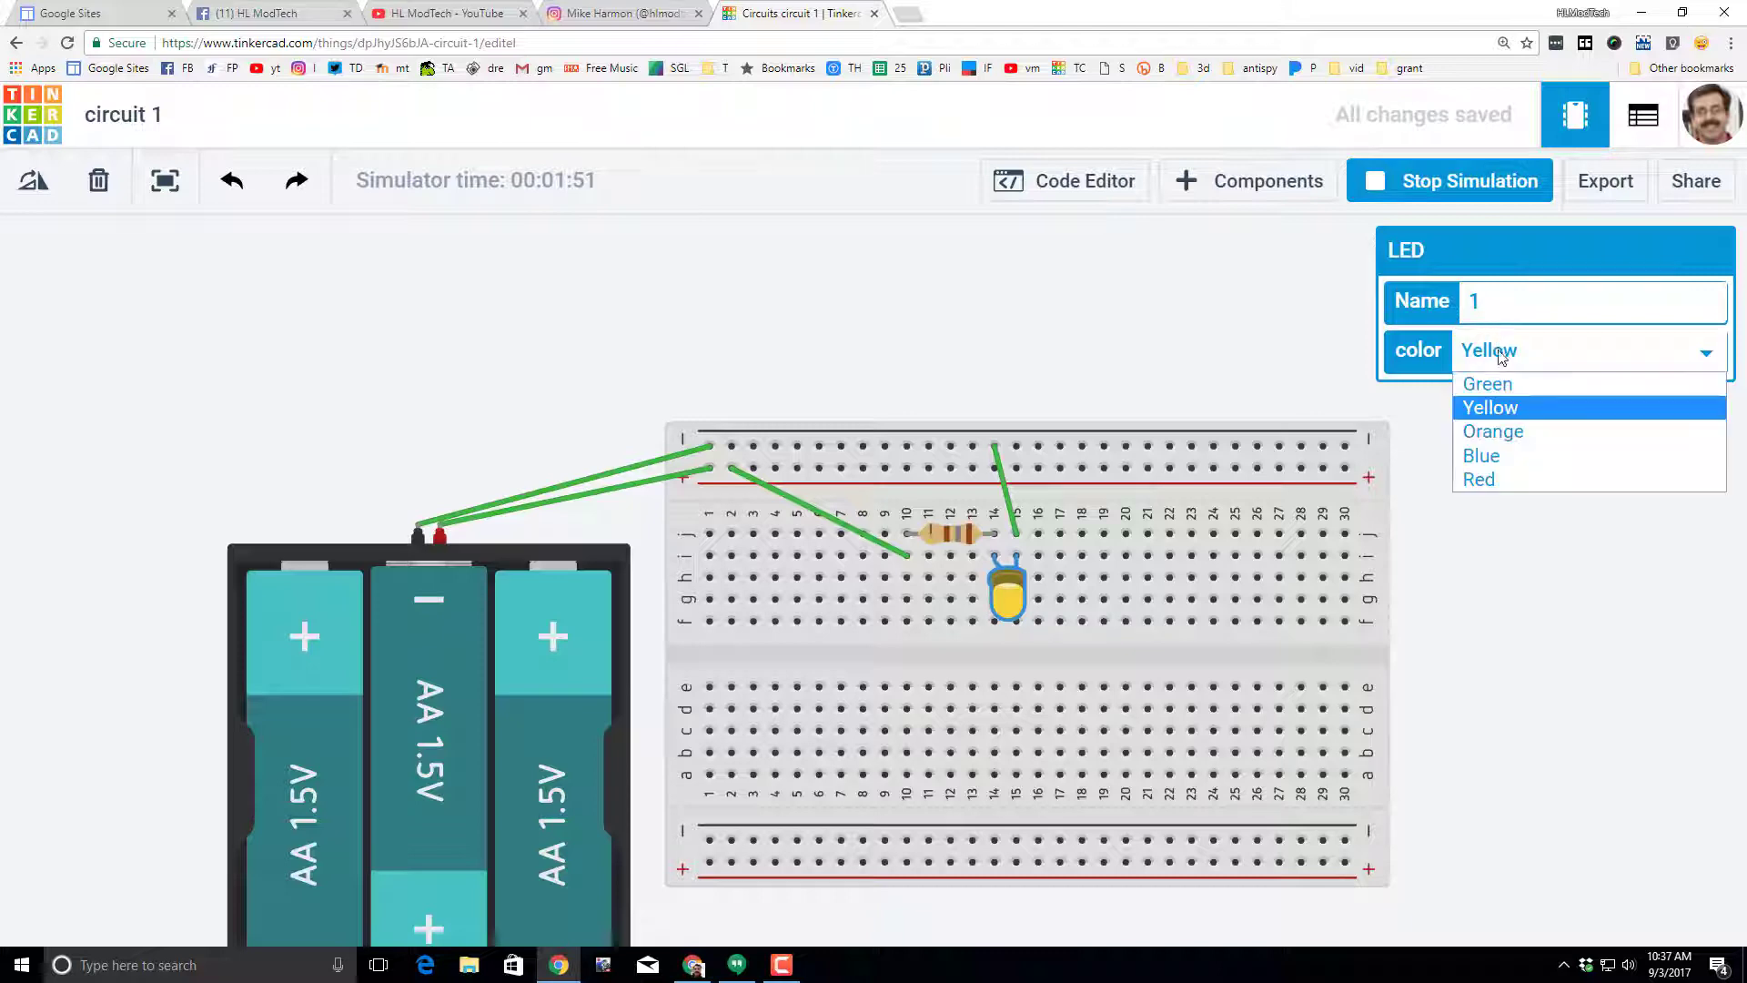
click(1494, 429)
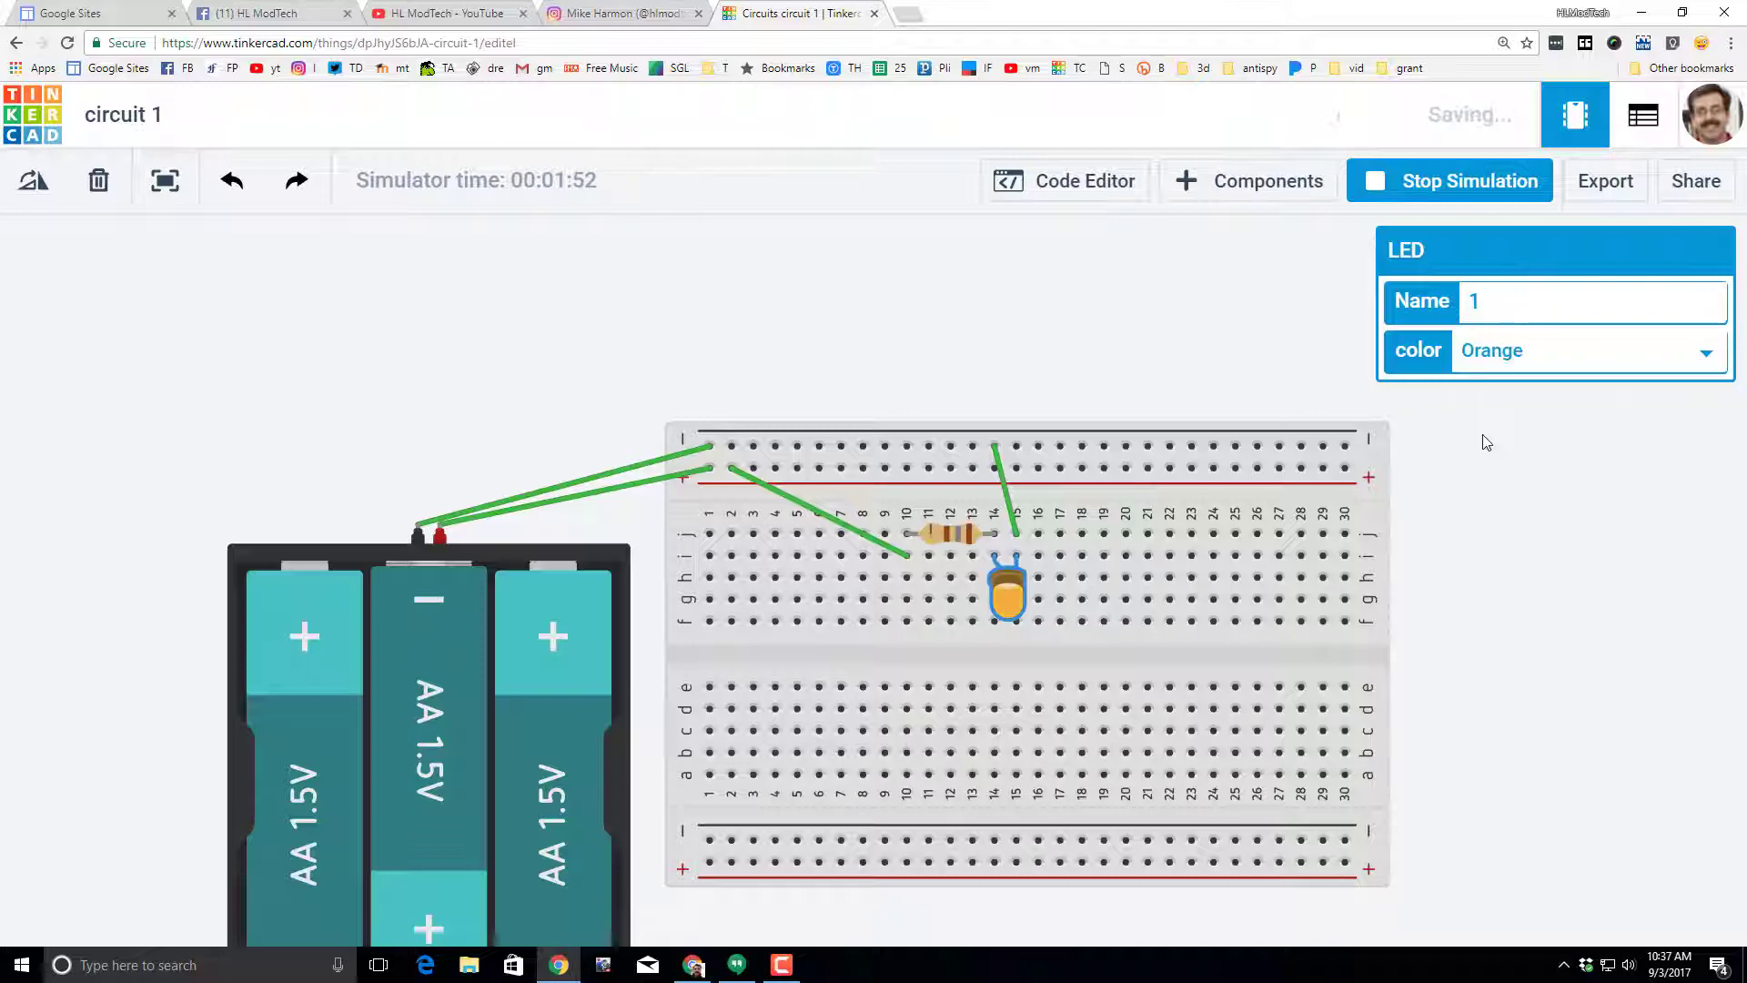
- Stop the simulation and drag a second LED from Components onto the breadboard
click(1425, 183)
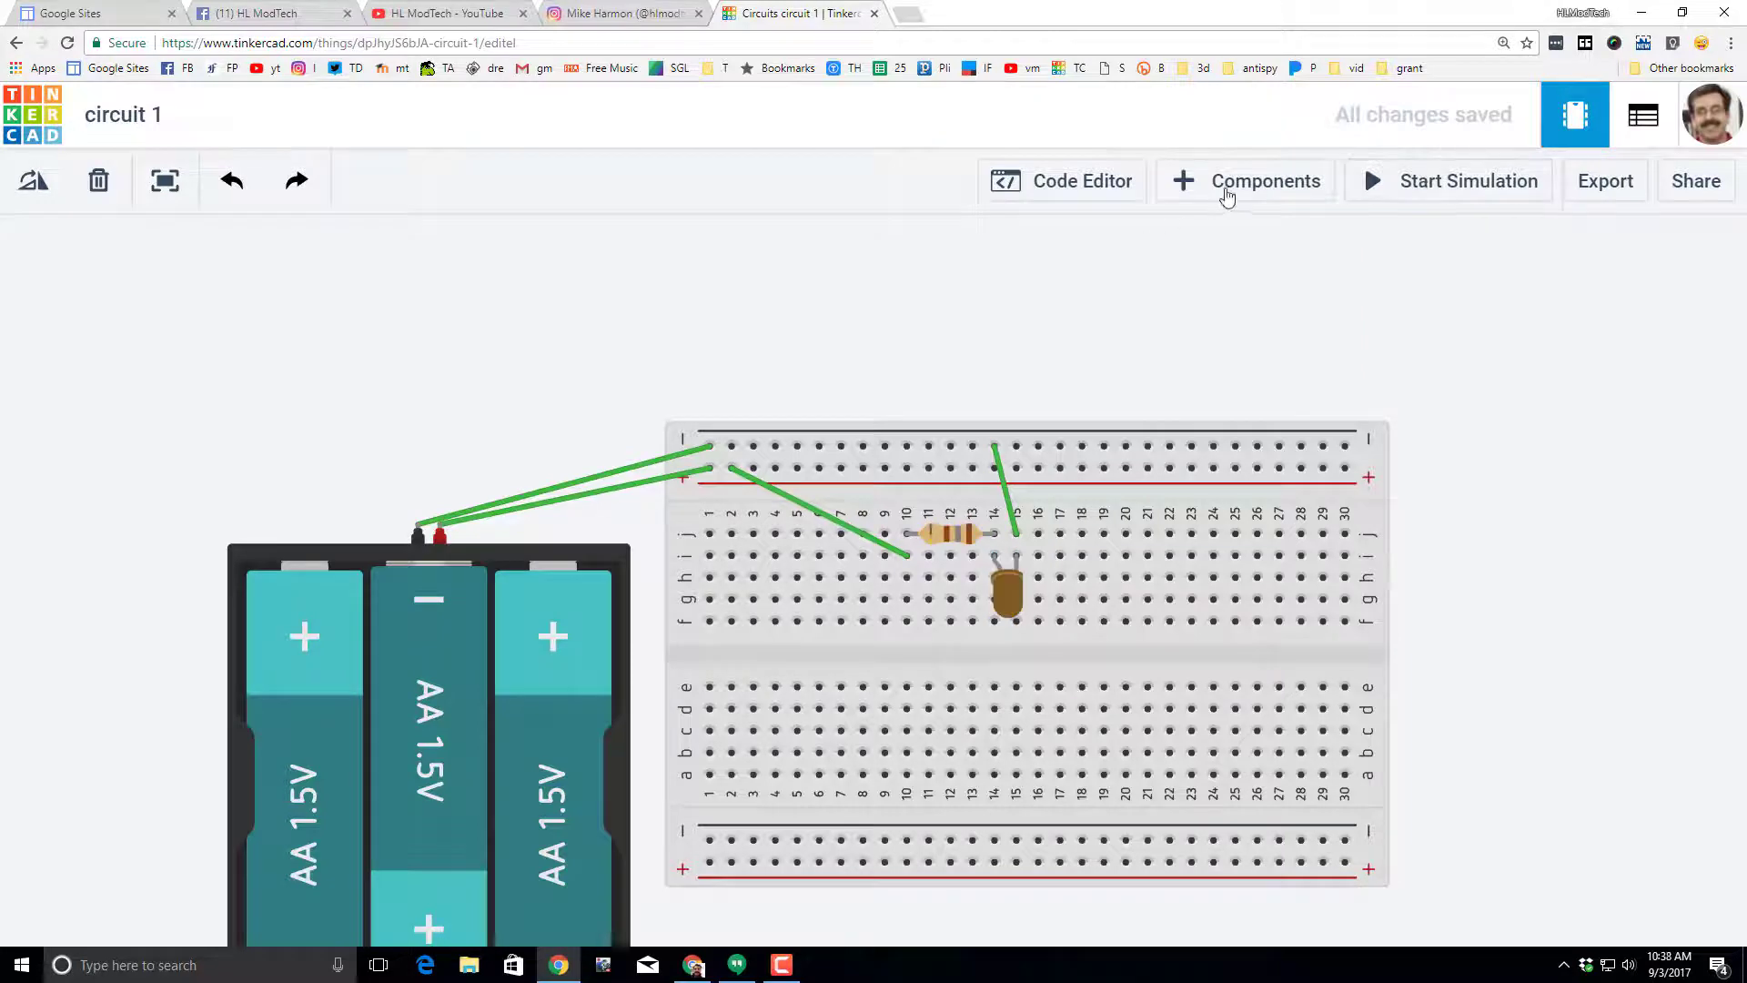
click(1229, 193)
drag(436, 737, 1033, 665)
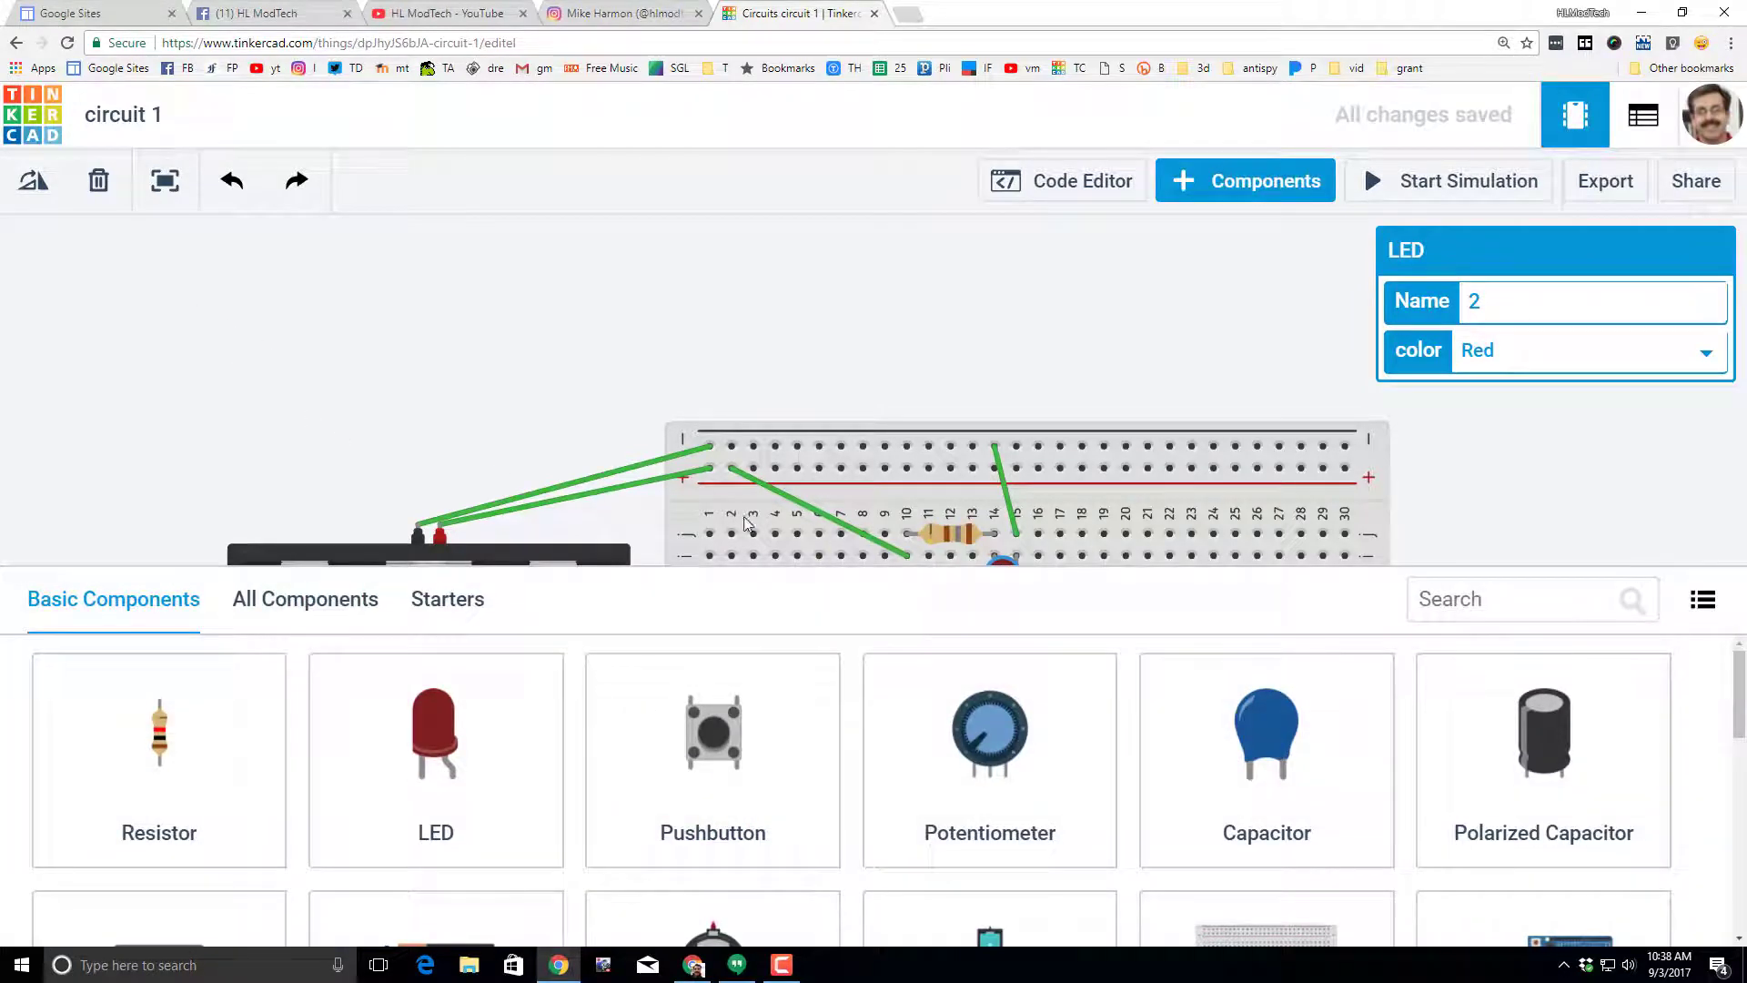
- Rotate the new red LED upright below the orange LED, then run the simulation
click(1500, 540)
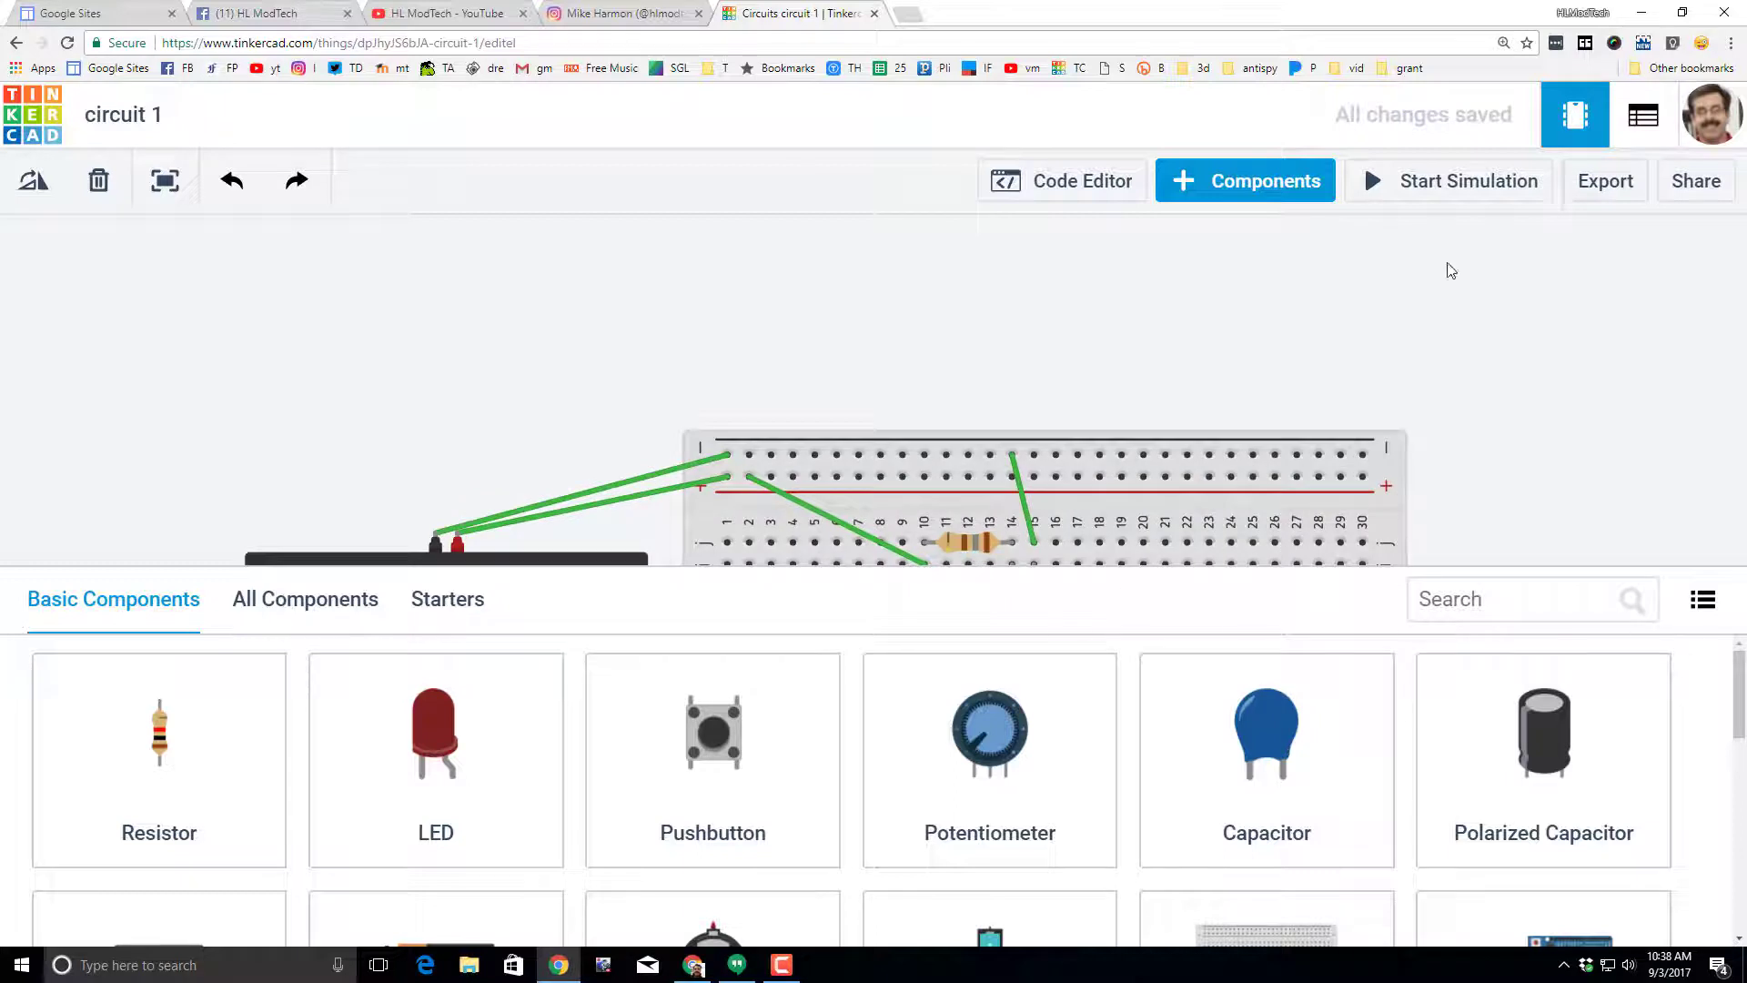
click(1211, 181)
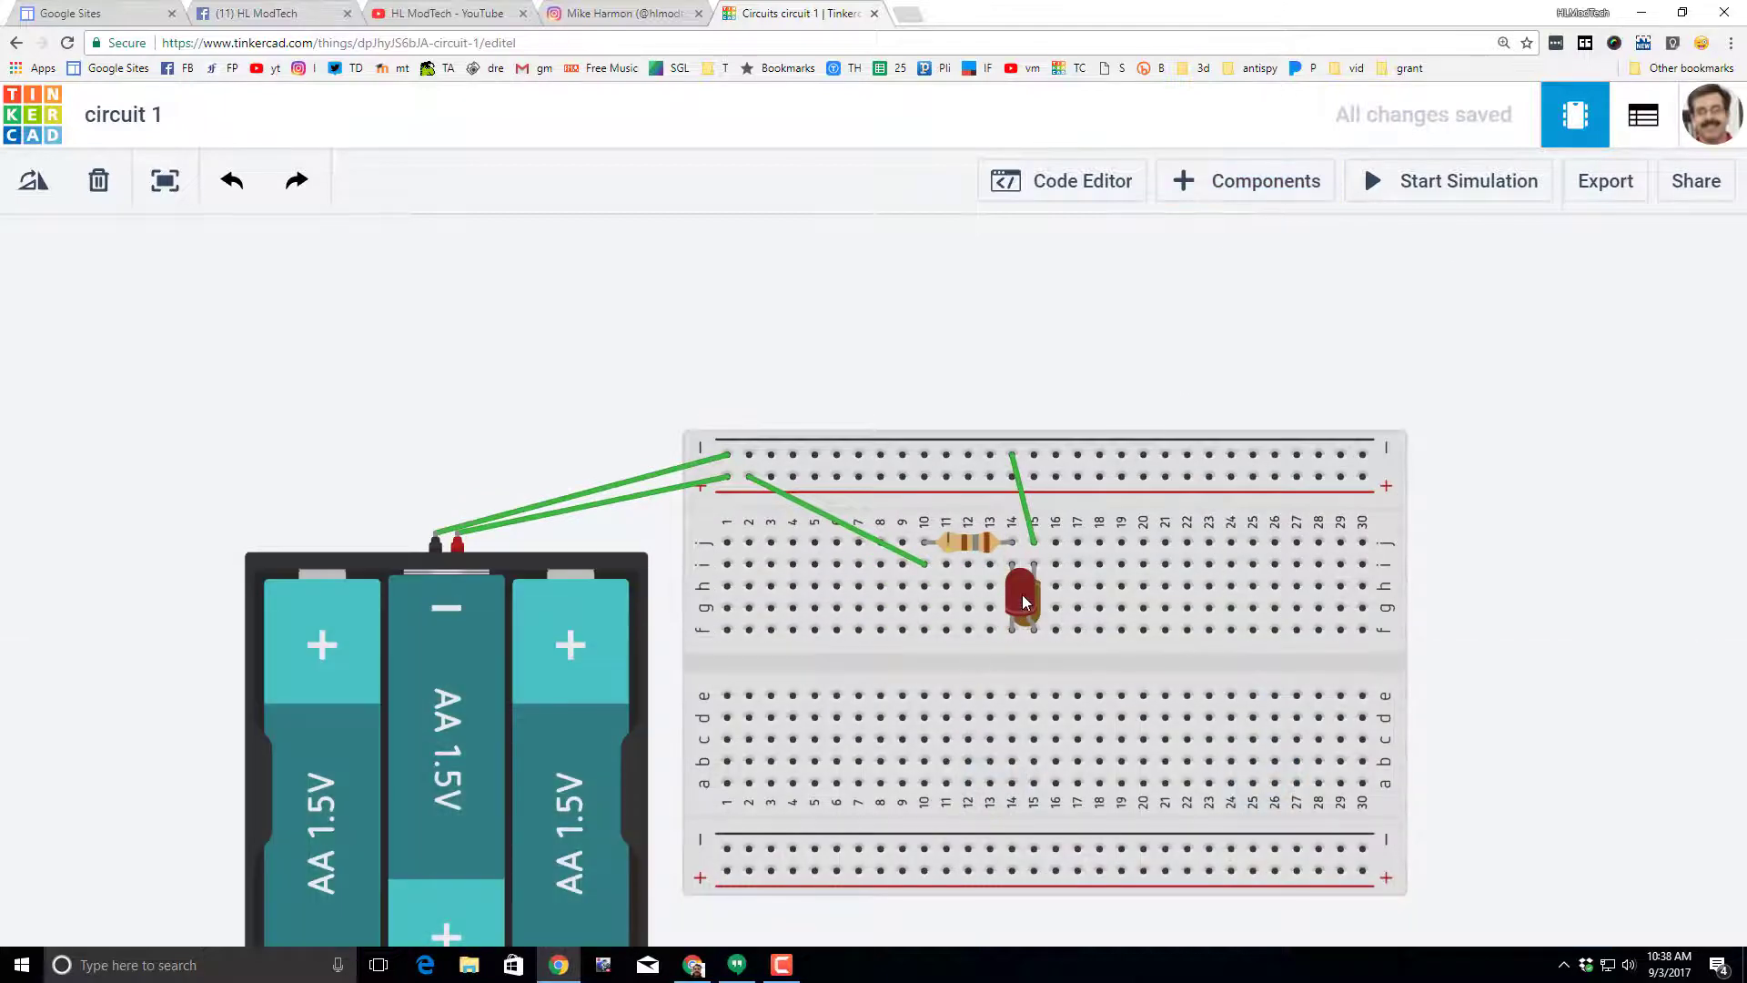
click(1021, 591)
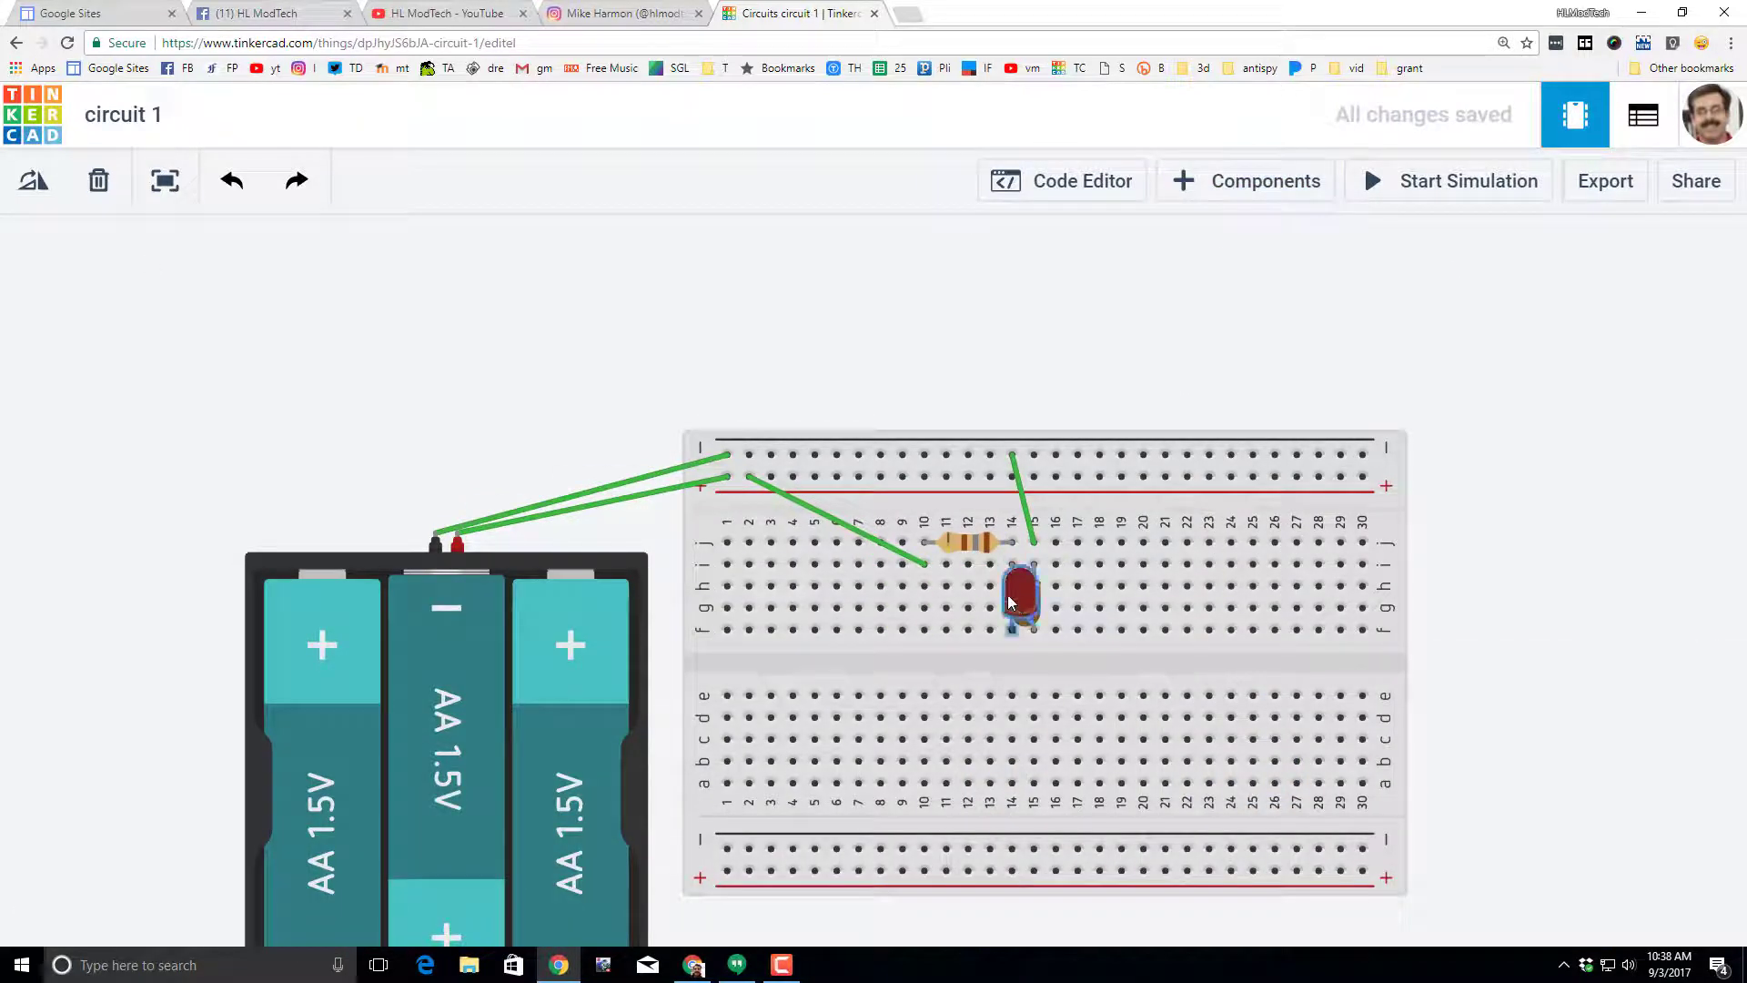
click(33, 182)
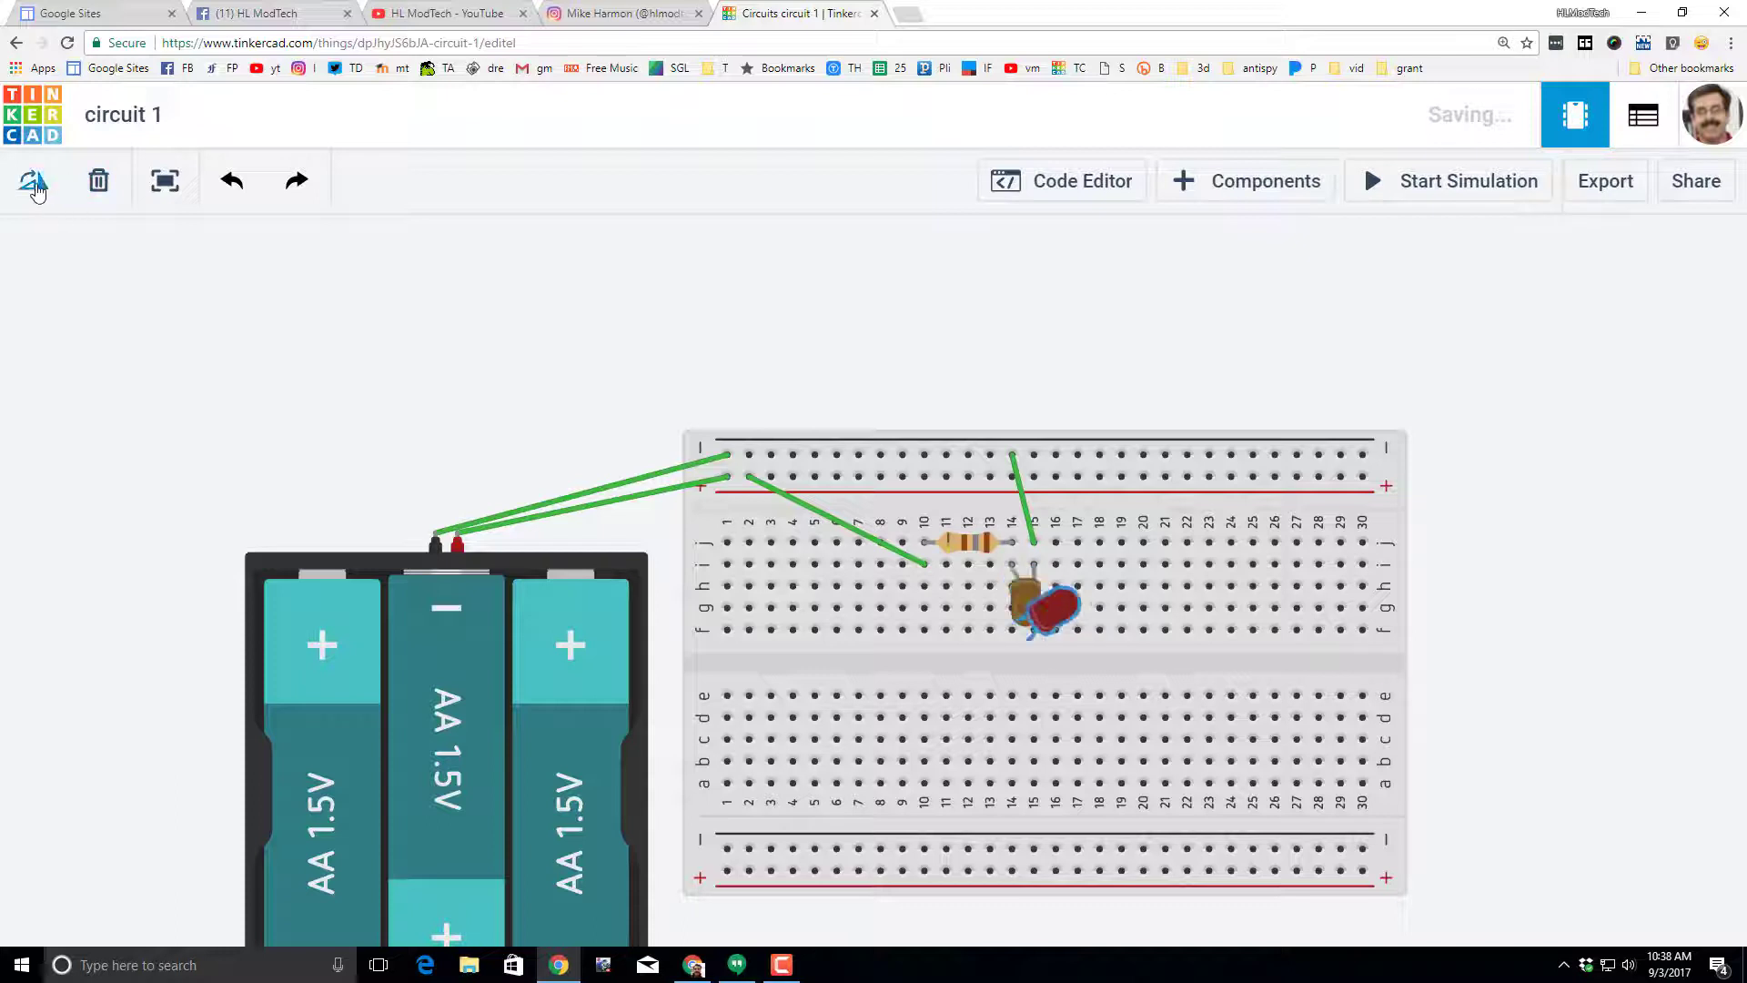
click(33, 183)
click(34, 182)
click(37, 181)
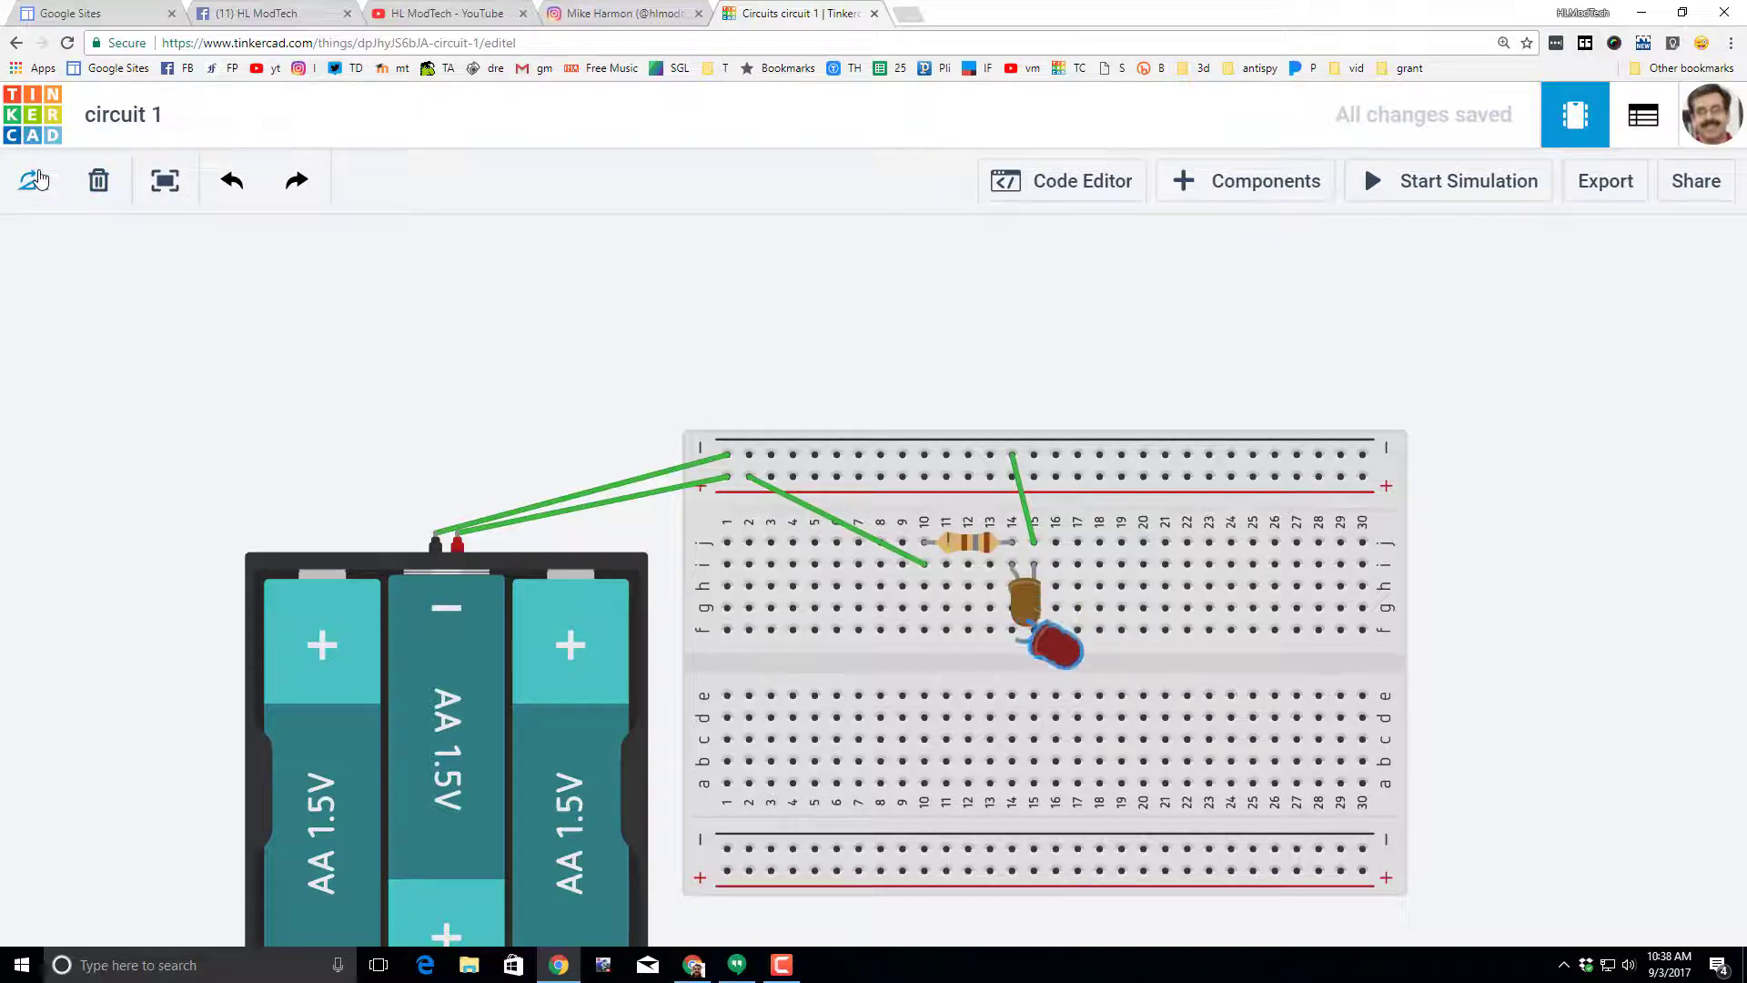
click(38, 178)
click(38, 179)
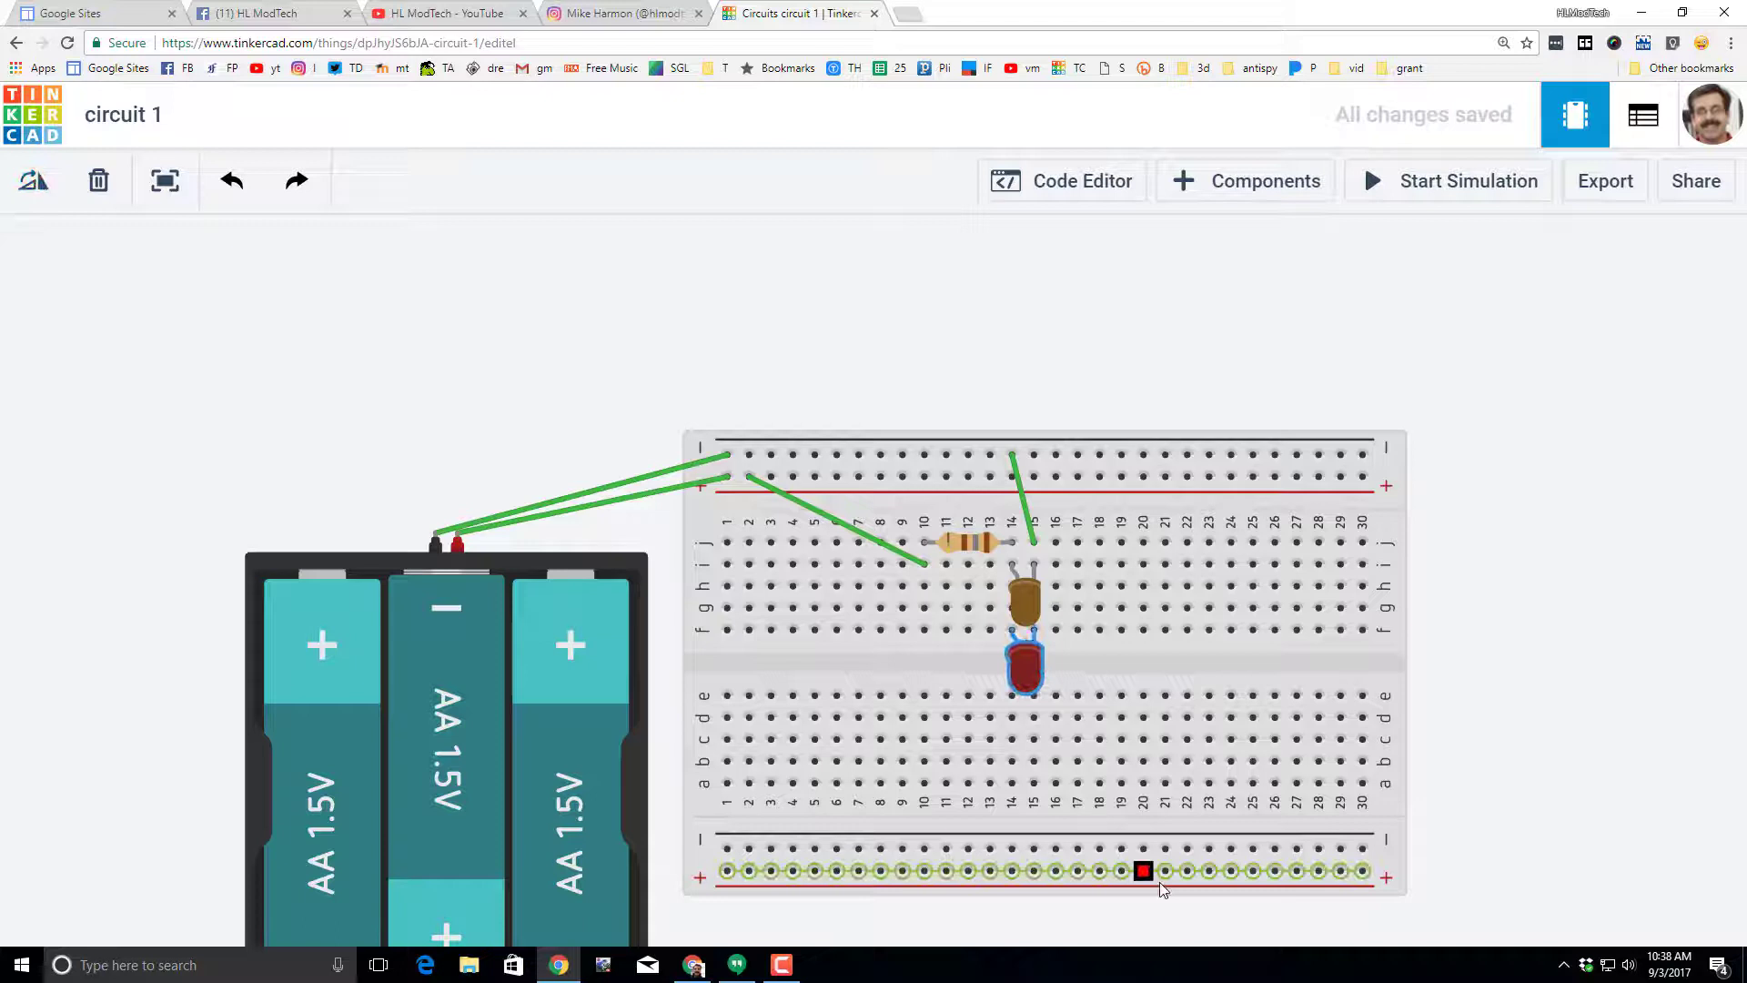
click(1451, 182)
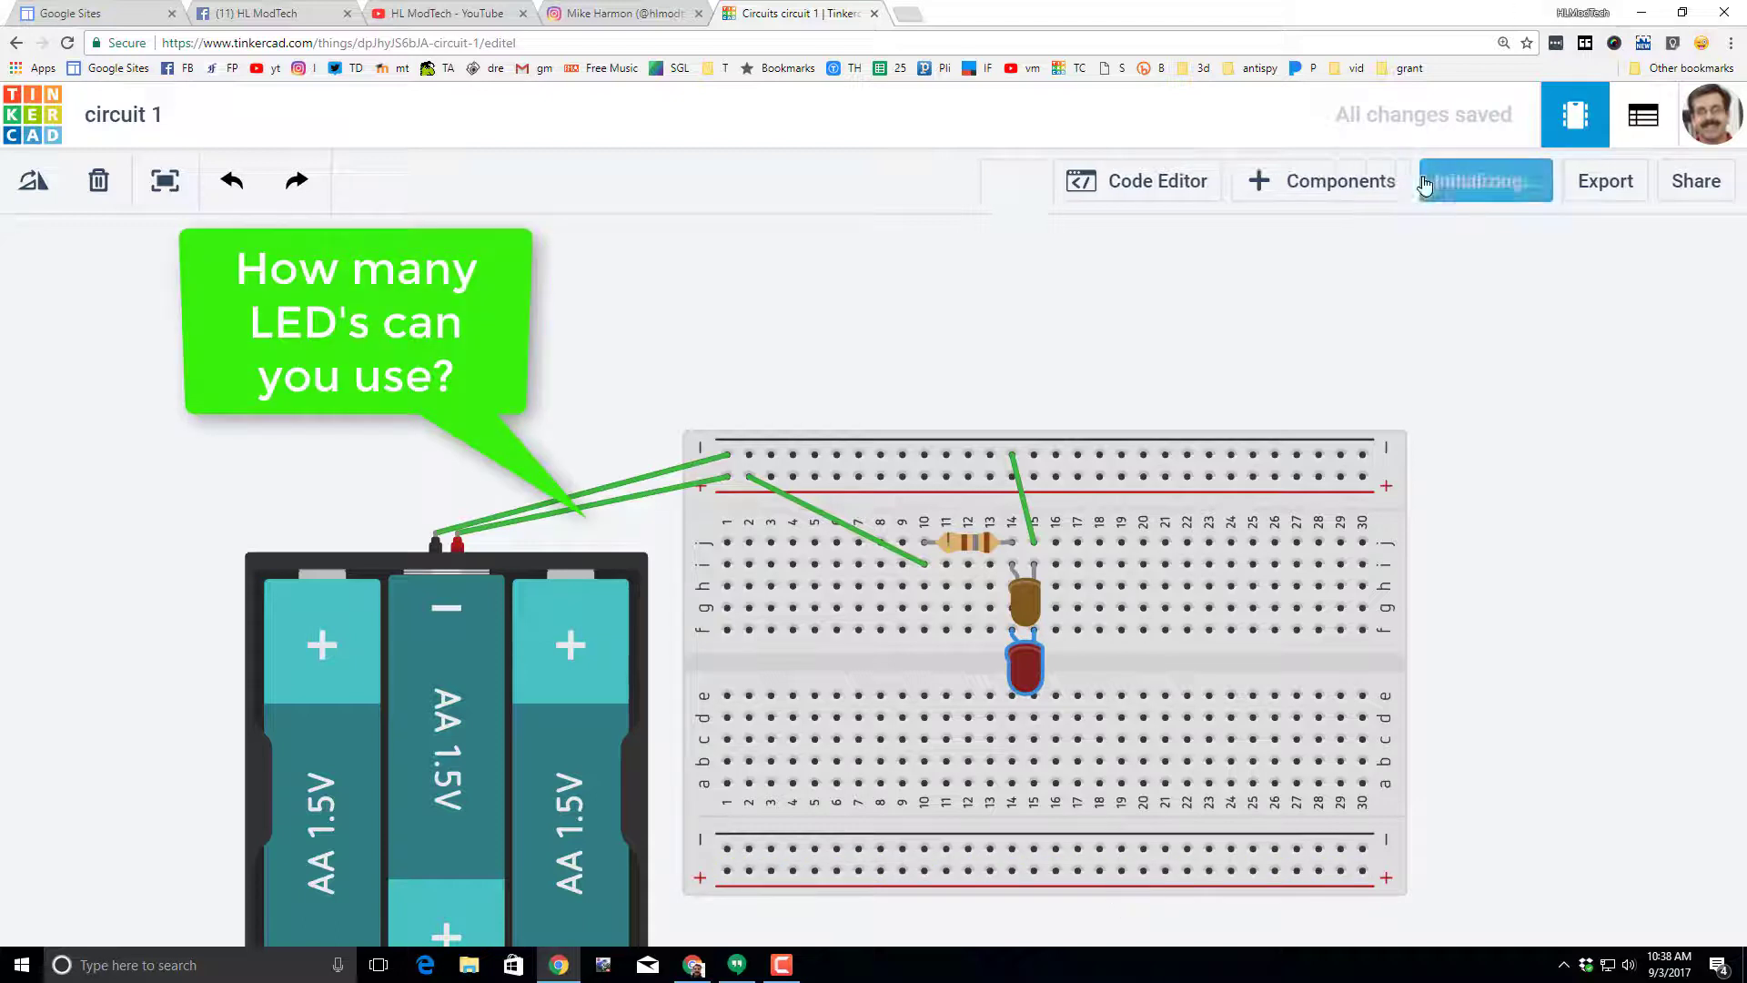